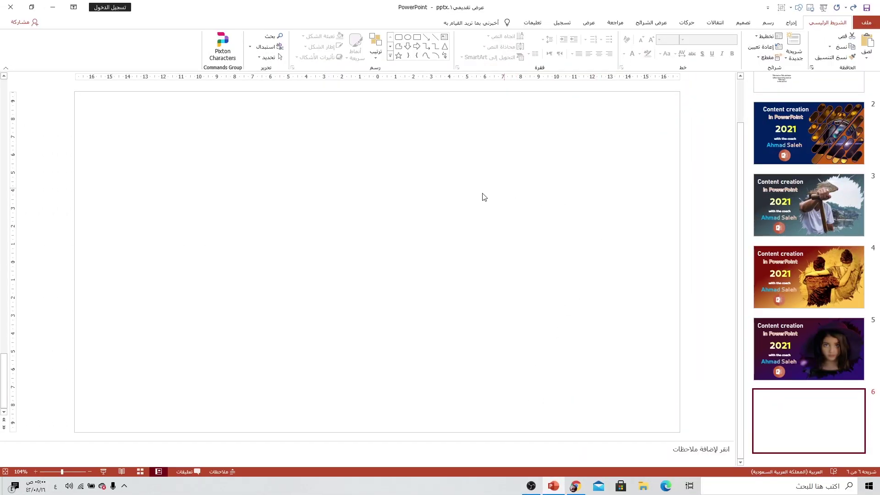
# - Draw a large blue right triangle on the blank slide
pyautogui.click(792, 22)
pyautogui.click(735, 52)
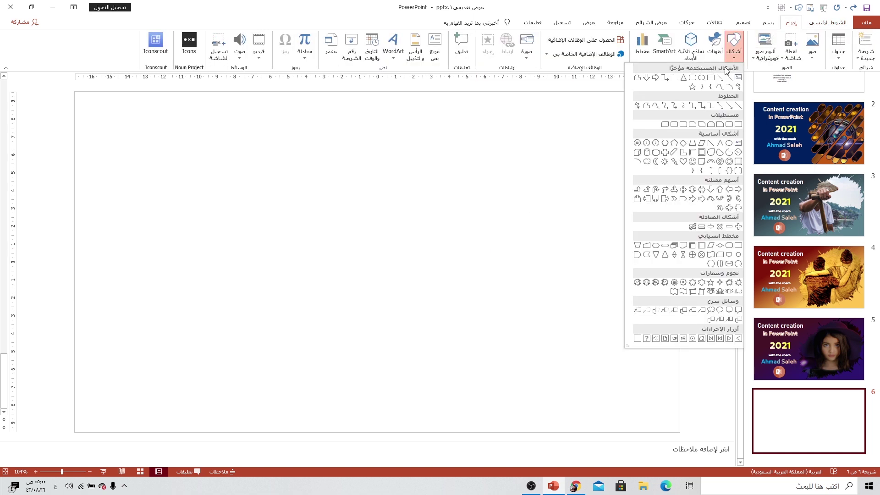
pyautogui.click(712, 147)
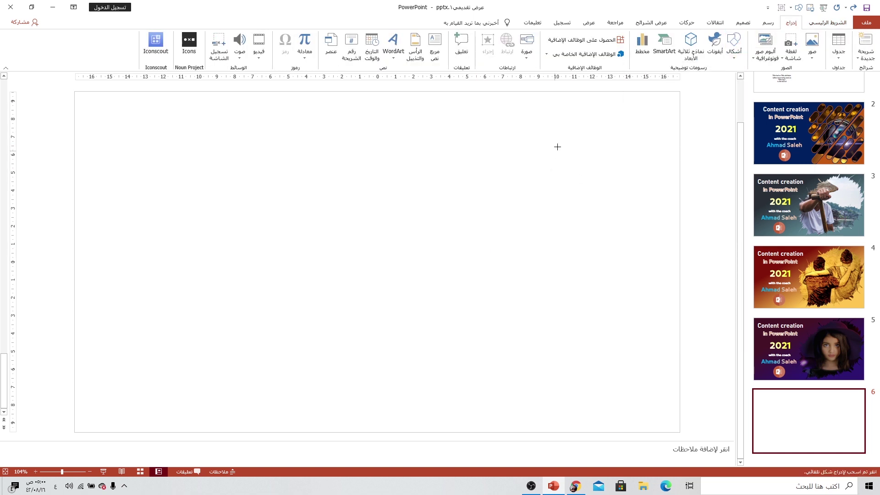
pyautogui.moveTo(561, 139)
pyautogui.mouseDown()
pyautogui.moveTo(335, 348)
pyautogui.moveTo(284, 417)
pyautogui.mouseUp()
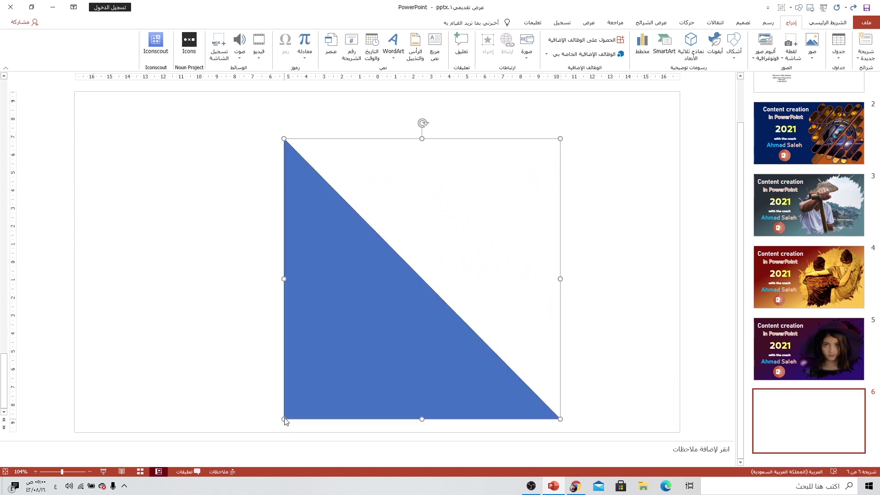
pyautogui.moveTo(333, 328); pyautogui.dragTo(359, 304)
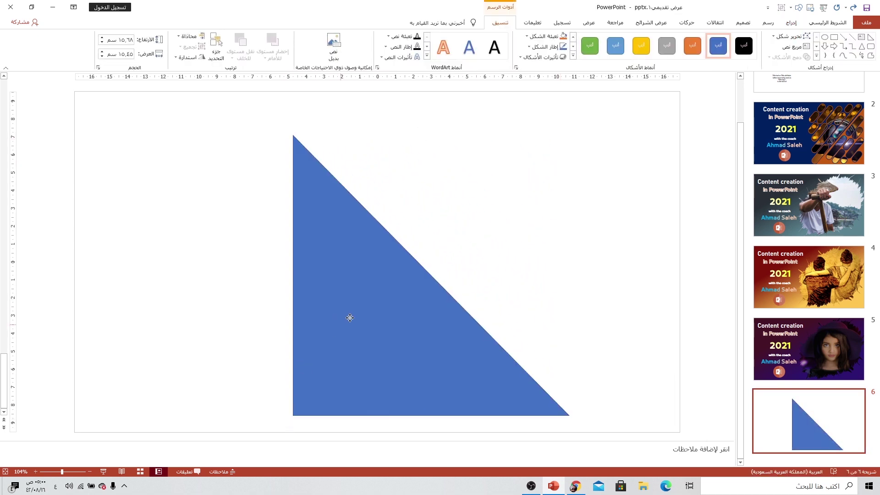
# - Flip the triangle horizontally and push it into the slide's top-right corner
pyautogui.click(185, 58)
pyautogui.click(172, 102)
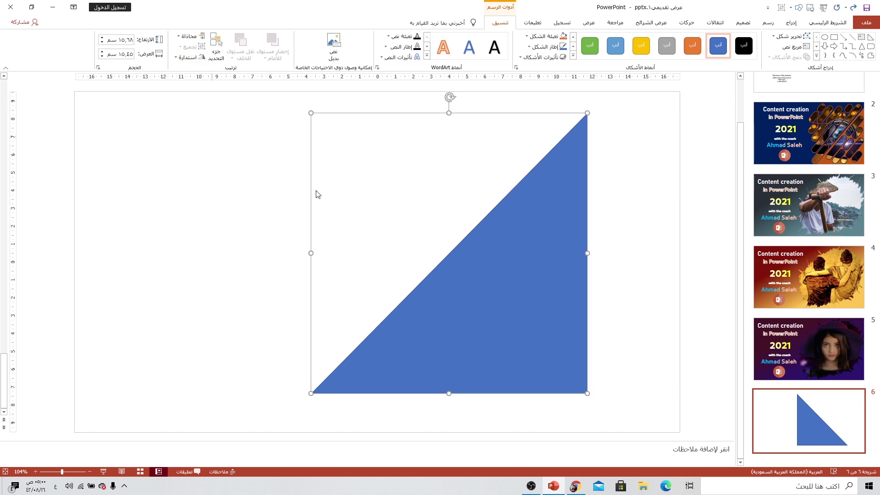
pyautogui.moveTo(494, 253); pyautogui.dragTo(580, 233)
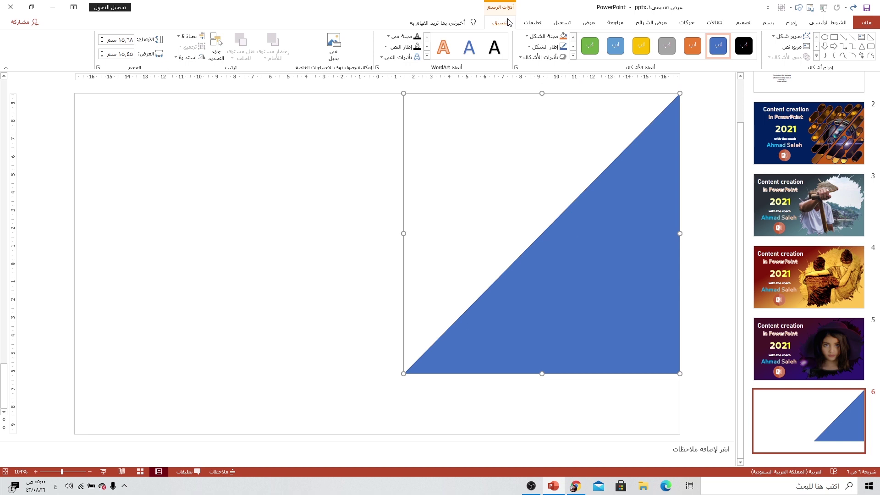
pyautogui.click(788, 37)
# - Drag the triangle's vertices so it becomes a slanted blade from the bottom edge to the top-right
pyautogui.click(766, 60)
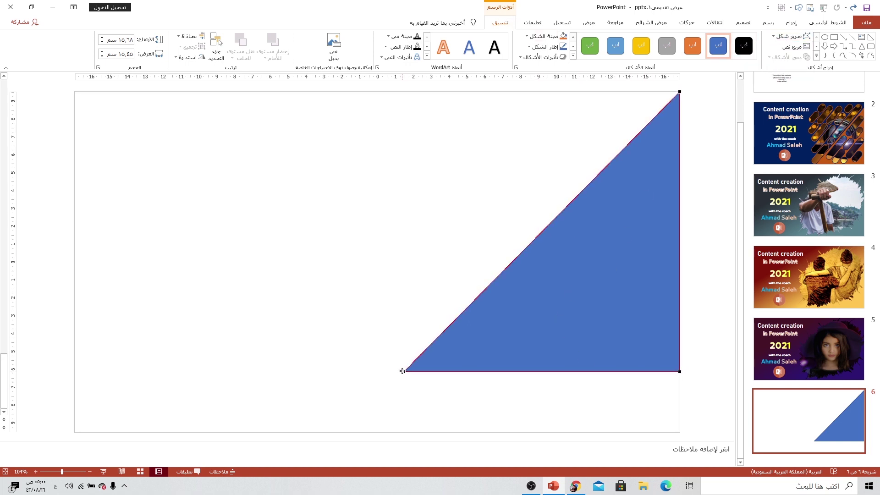
pyautogui.moveTo(402, 370); pyautogui.dragTo(409, 259)
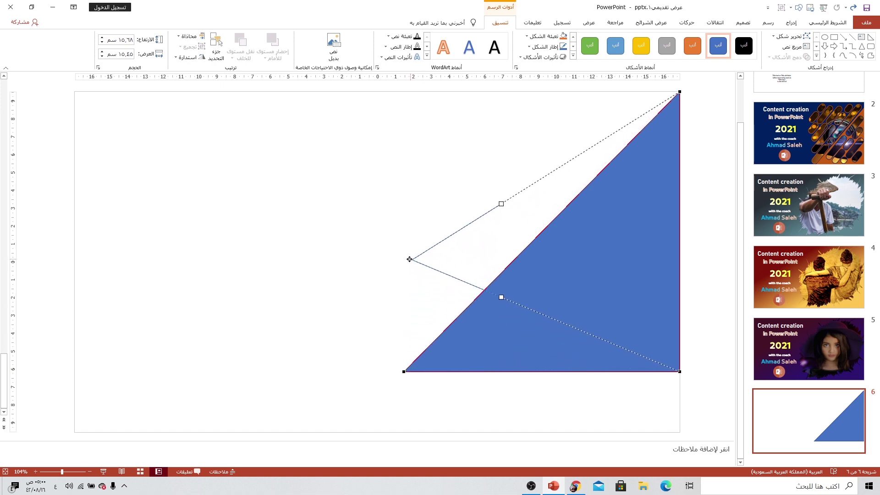
pyautogui.moveTo(409, 259); pyautogui.dragTo(417, 245)
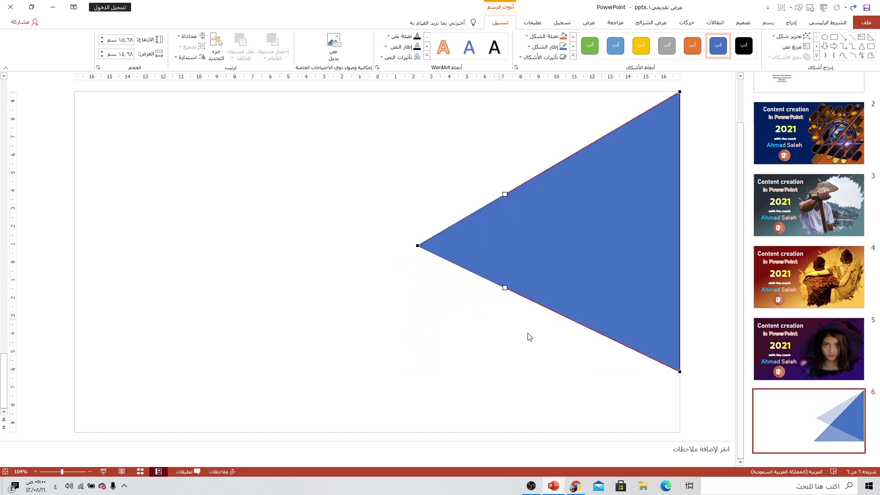
pyautogui.moveTo(678, 371)
pyautogui.mouseDown()
pyautogui.moveTo(437, 425)
pyautogui.moveTo(499, 433)
pyautogui.moveTo(491, 431)
pyautogui.mouseUp()
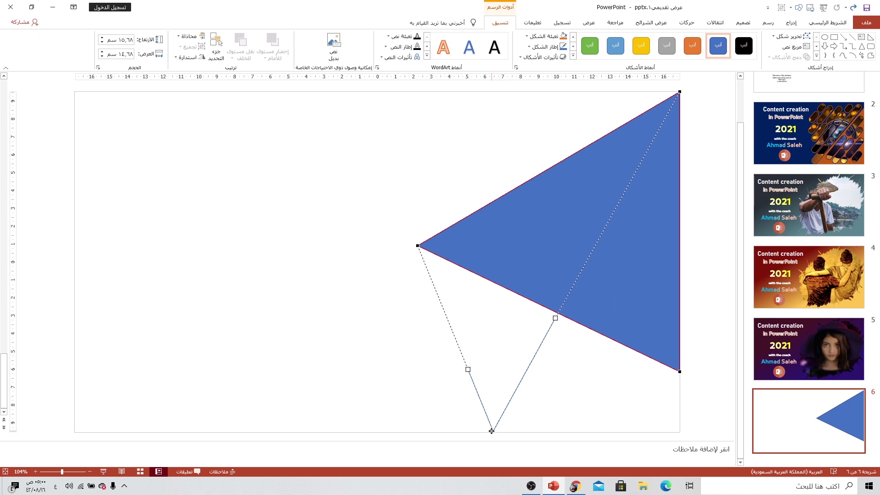
pyautogui.moveTo(492, 431); pyautogui.dragTo(491, 430)
pyautogui.moveTo(418, 245); pyautogui.dragTo(398, 221)
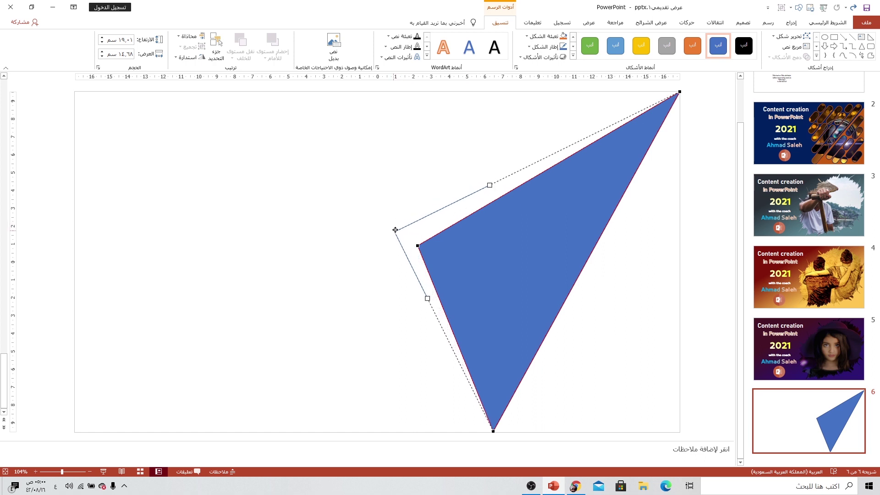
pyautogui.moveTo(398, 221); pyautogui.dragTo(397, 229)
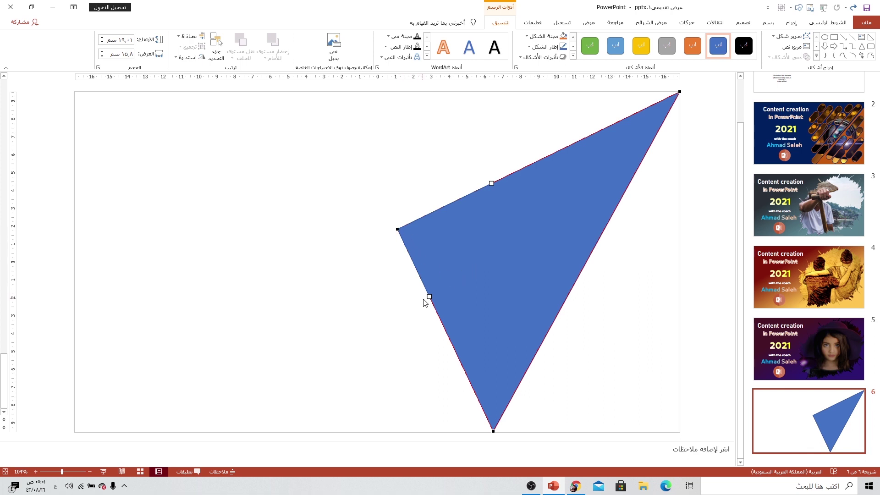
# - Curve the blade's left edge inward using the bottom and left corner handles, then deselect
pyautogui.moveTo(429, 297); pyautogui.dragTo(501, 274)
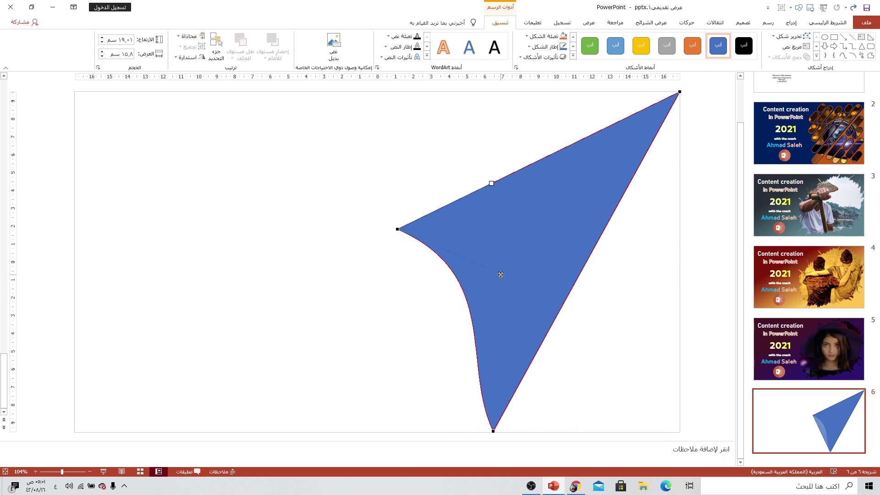
pyautogui.click(494, 431)
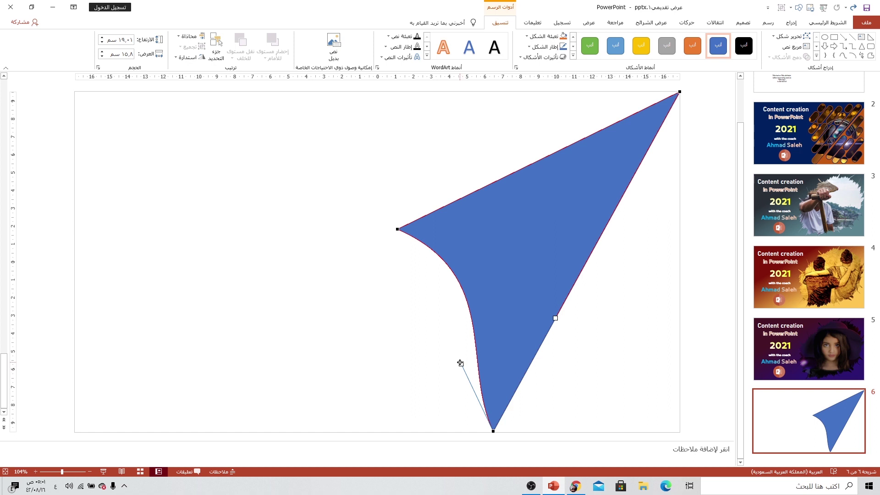
pyautogui.moveTo(461, 364); pyautogui.dragTo(502, 331)
pyautogui.moveTo(501, 331); pyautogui.dragTo(503, 312)
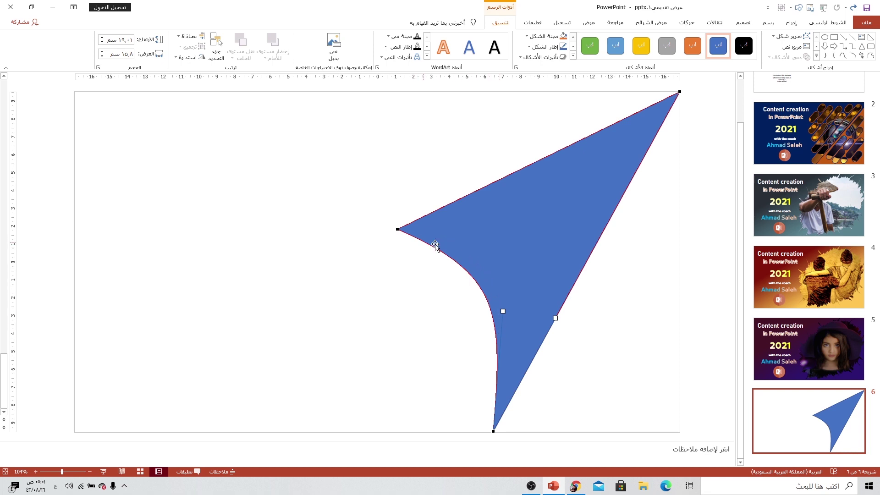
pyautogui.click(397, 229)
pyautogui.moveTo(502, 272); pyautogui.dragTo(511, 256)
pyautogui.click(327, 273)
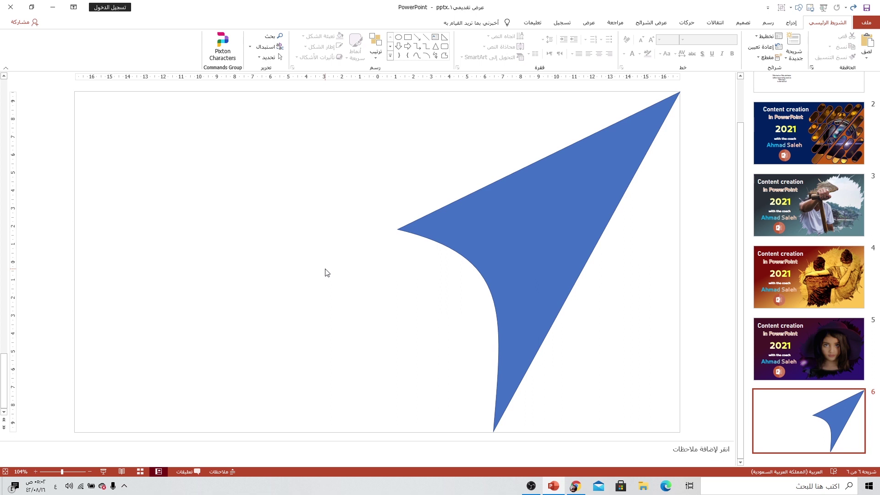
# - Remove the outline from the blue swoosh shape
pyautogui.click(511, 217)
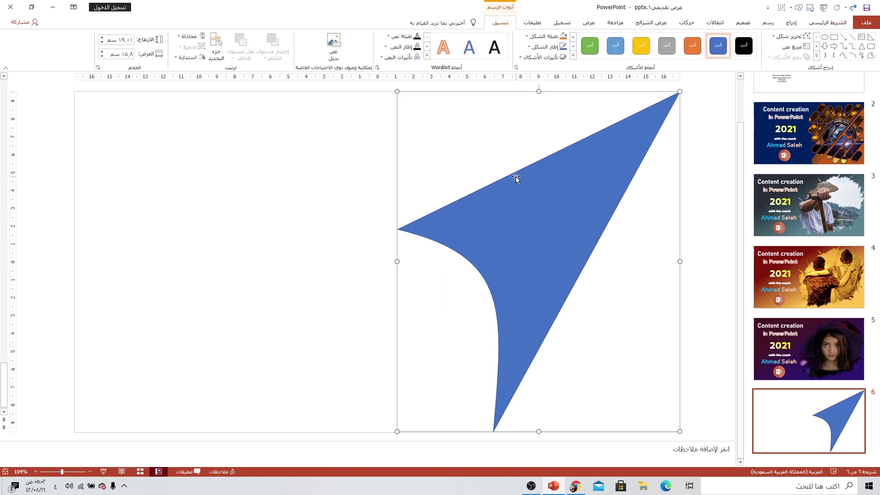
pyautogui.click(545, 46)
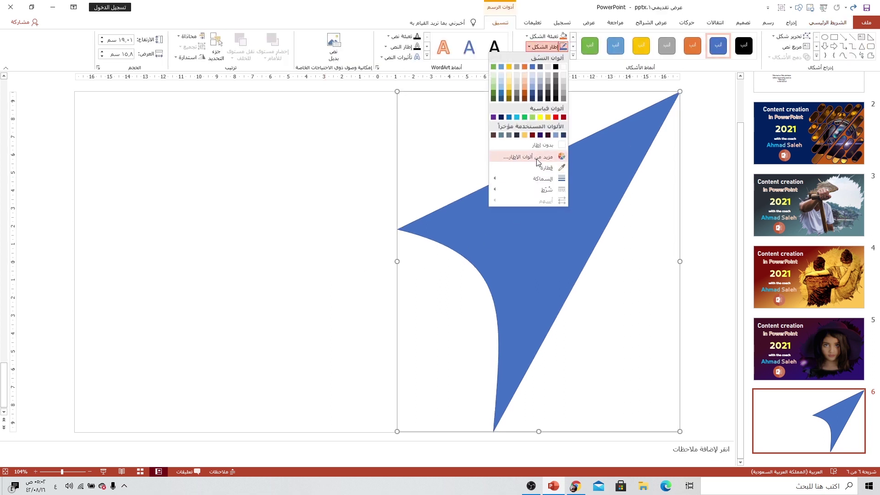
pyautogui.click(544, 146)
# - Give the swoosh a gradient fill and trim it down to a few stops
pyautogui.rightClick(558, 204)
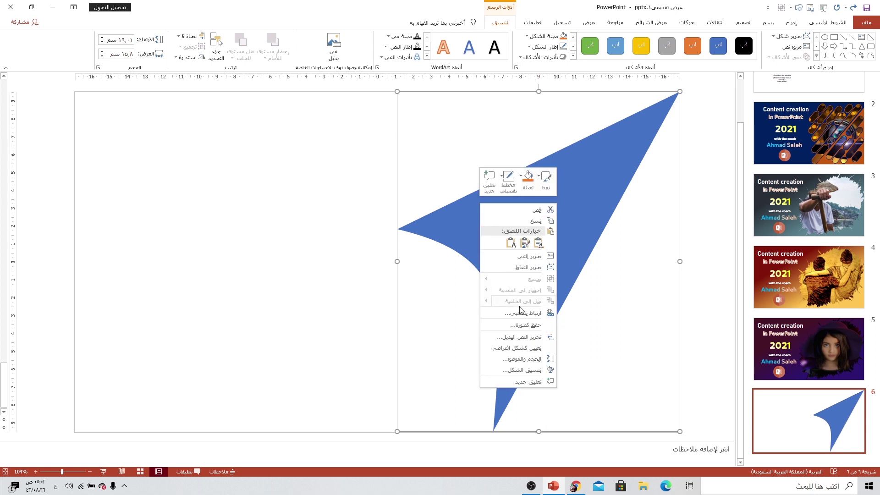
pyautogui.click(506, 373)
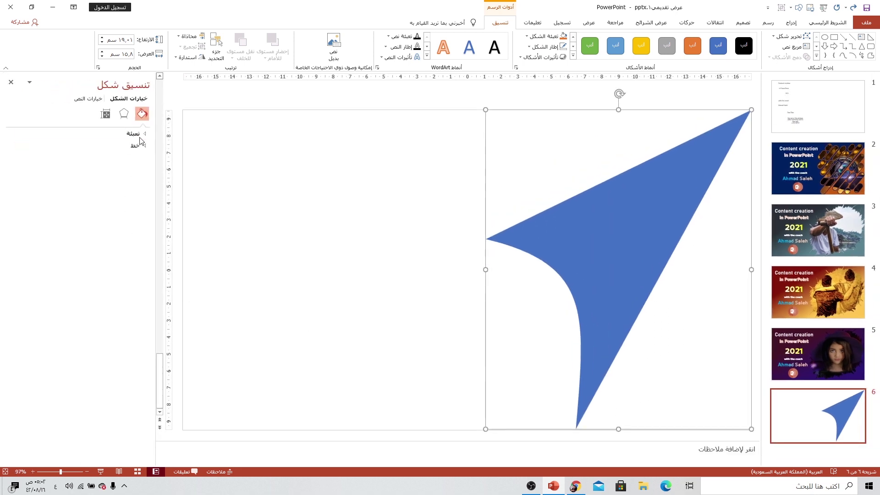
pyautogui.click(138, 133)
pyautogui.click(109, 167)
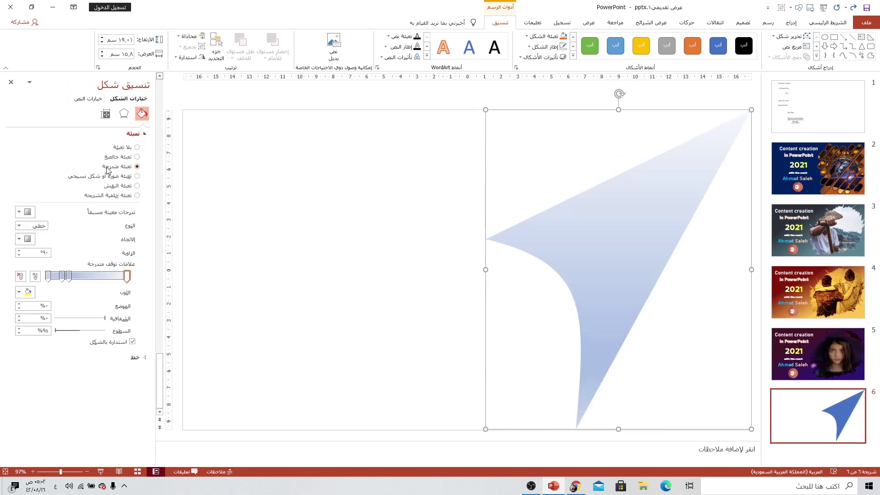
pyautogui.click(20, 276)
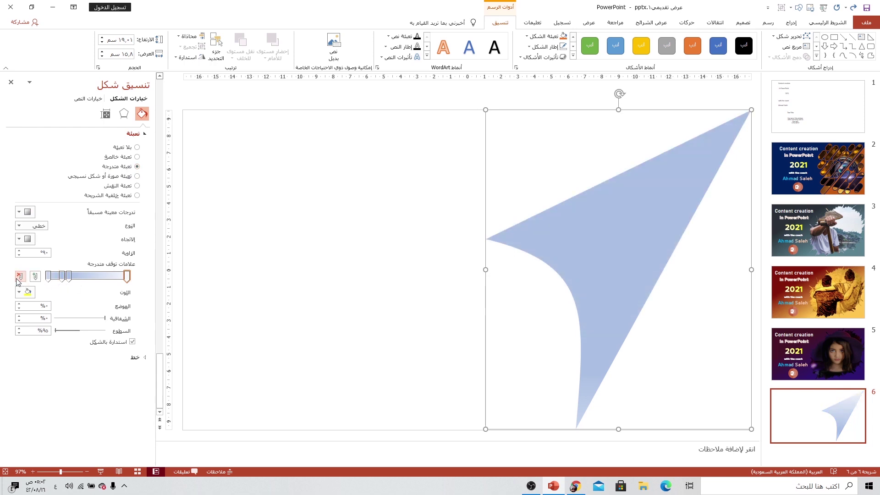
pyautogui.click(19, 276)
pyautogui.click(94, 275)
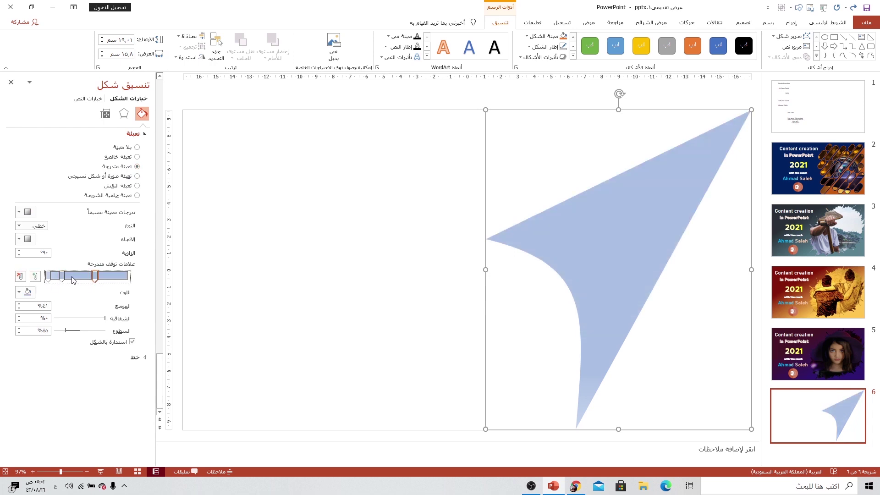
pyautogui.moveTo(87, 277); pyautogui.dragTo(128, 276)
# - Move a stop to the gradient middle and colour the end and middle stops dark navy
pyautogui.moveTo(62, 277); pyautogui.dragTo(91, 278)
pyautogui.click(49, 277)
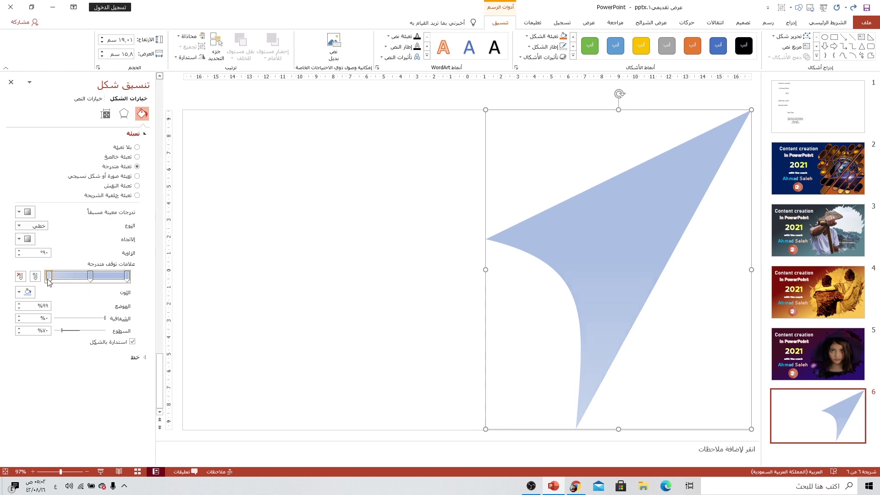
pyautogui.click(28, 292)
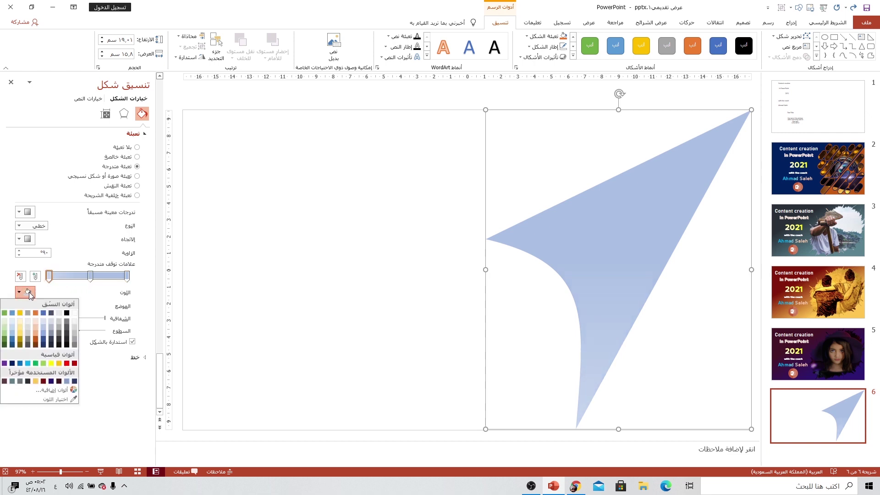
pyautogui.click(13, 363)
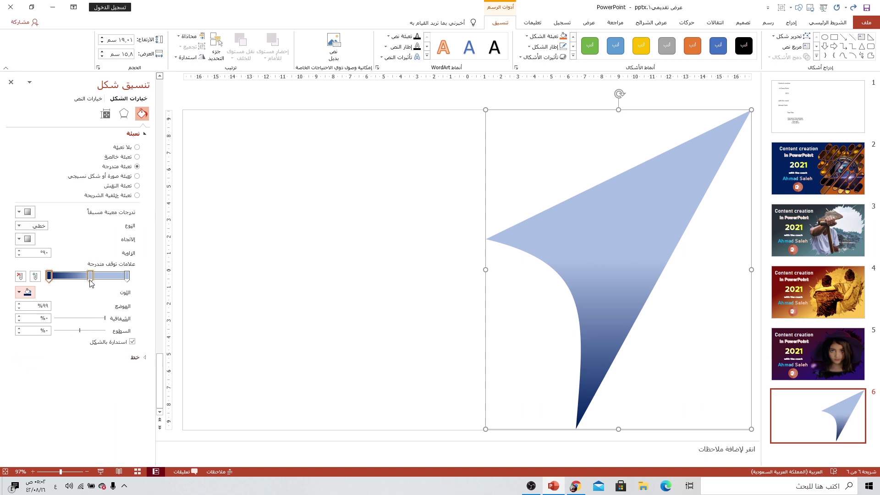
pyautogui.moveTo(91, 277); pyautogui.dragTo(87, 277)
pyautogui.click(21, 293)
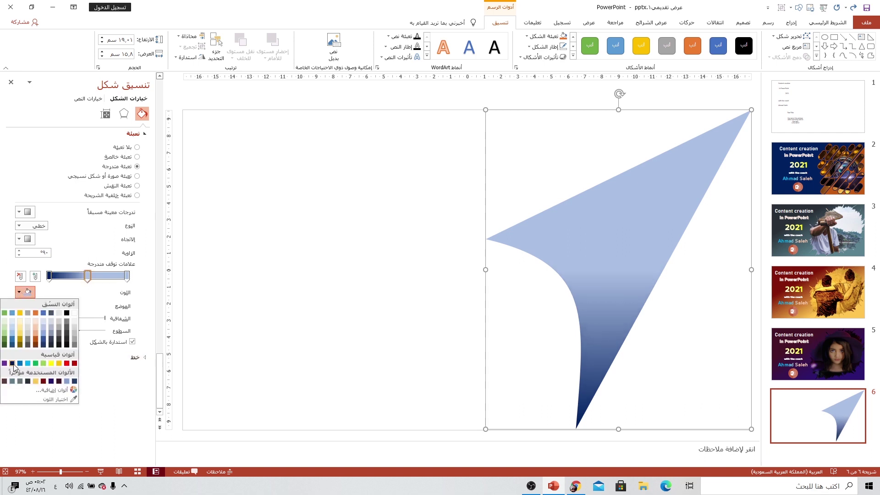
pyautogui.click(12, 364)
# - Lighten the middle gradient stop to a brighter custom blue
pyautogui.click(21, 292)
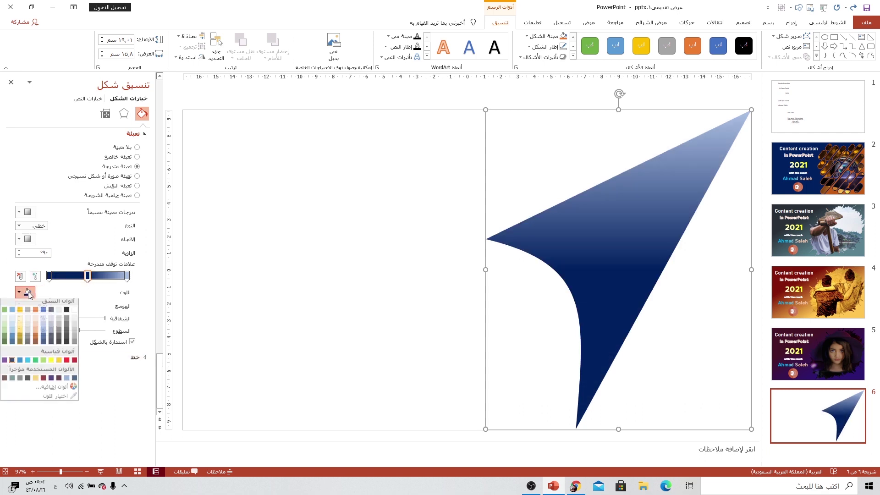
pyautogui.click(50, 391)
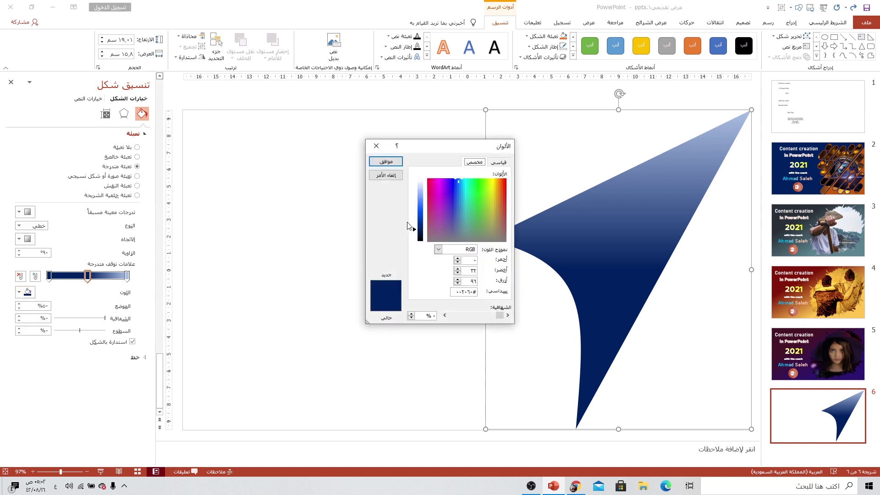
pyautogui.moveTo(414, 229); pyautogui.dragTo(419, 217)
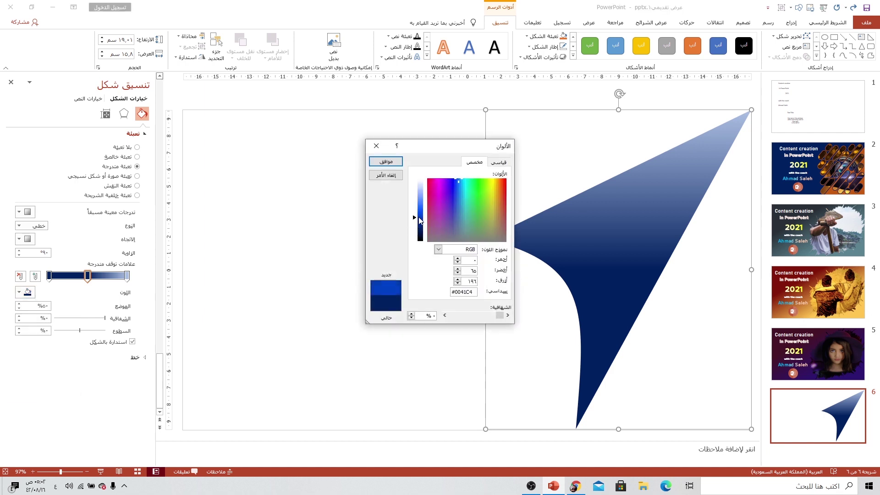
pyautogui.click(385, 162)
pyautogui.click(127, 277)
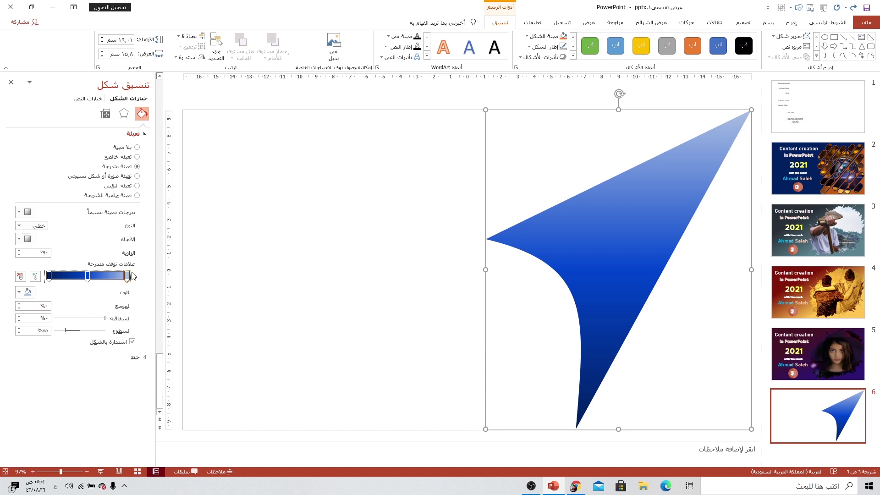
# - Set the gradient stop to the custom bright blue #0045D0
pyautogui.click(19, 292)
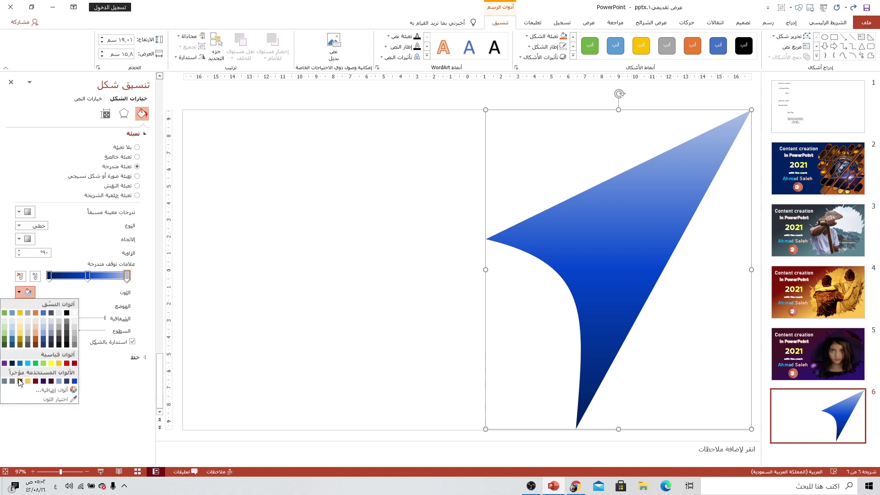
pyautogui.click(74, 381)
pyautogui.click(19, 292)
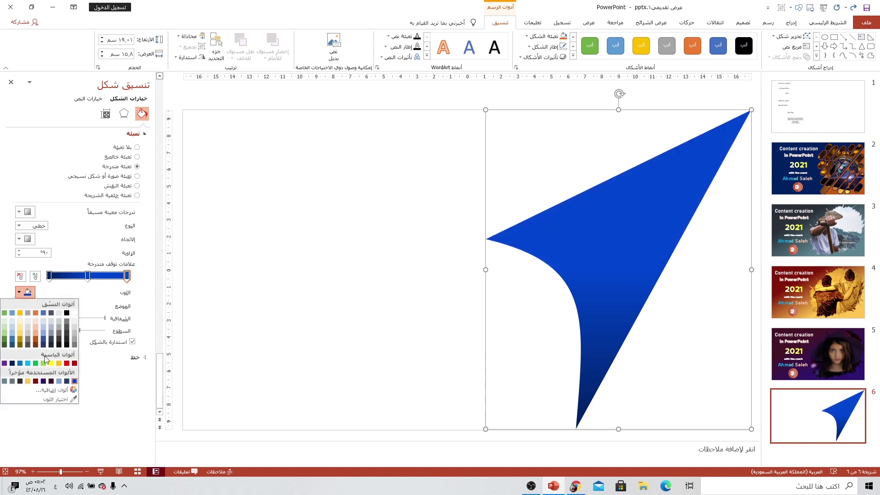
pyautogui.click(57, 389)
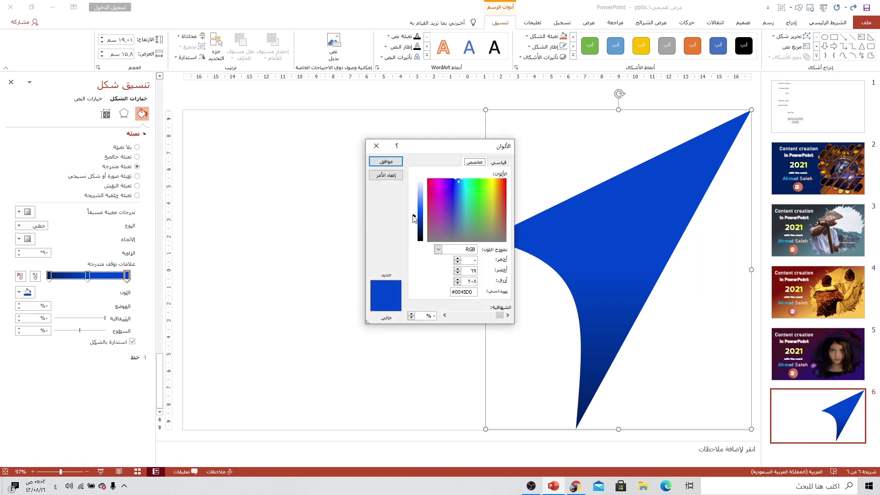
pyautogui.moveTo(413, 219); pyautogui.dragTo(414, 208)
pyautogui.press('Return')
# - Raise the gradient angle to 150° and slide the dark stop to the gradient's end
pyautogui.click(19, 251)
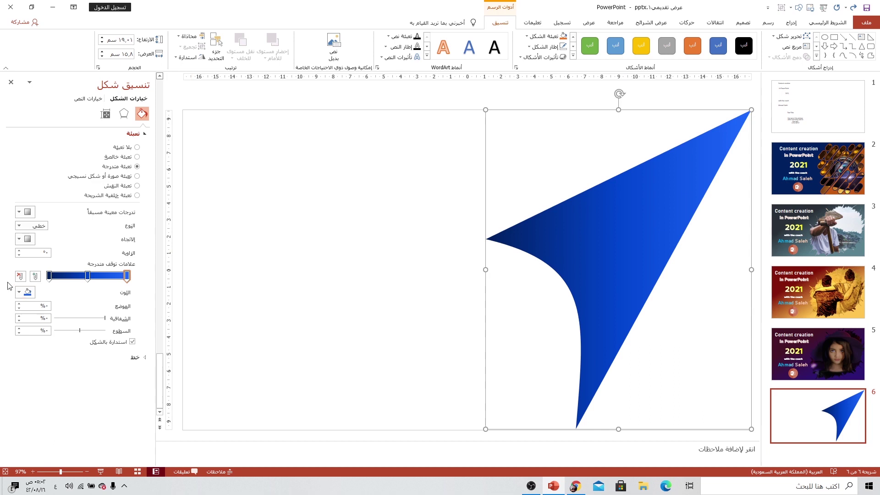
pyautogui.click(19, 251)
pyautogui.click(19, 251)
pyautogui.click(19, 251)
pyautogui.click(19, 251)
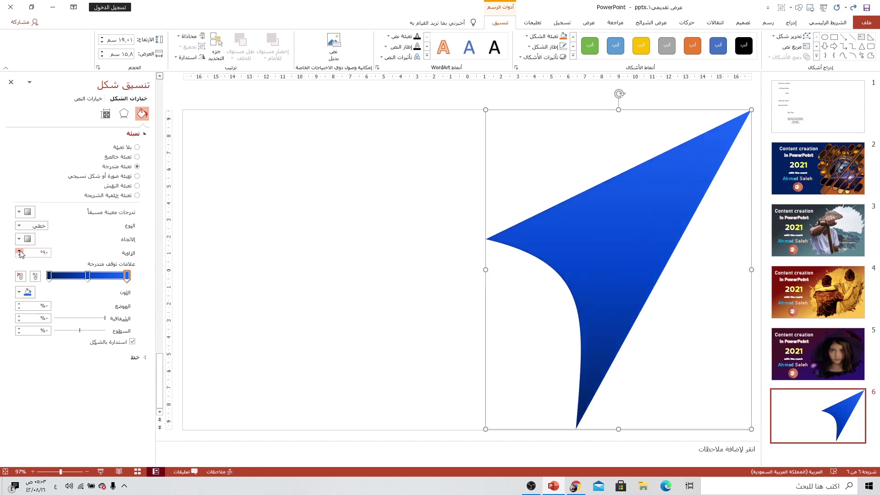
pyautogui.moveTo(48, 275); pyautogui.dragTo(79, 276)
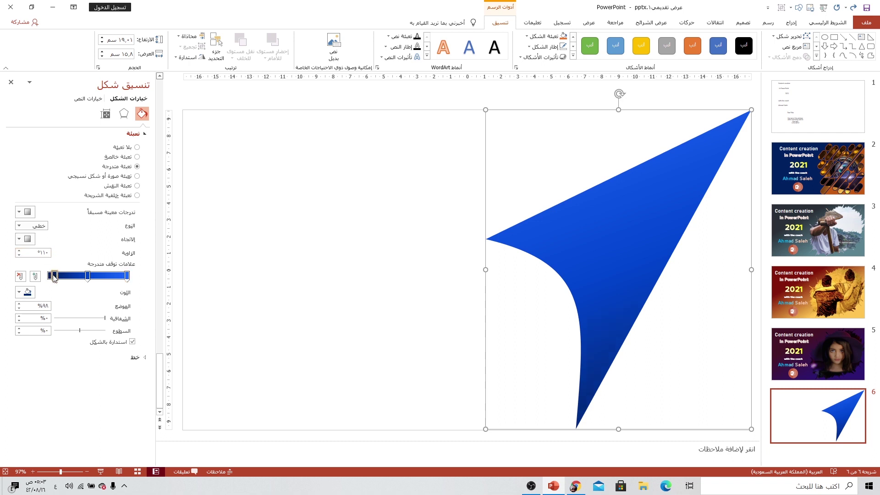
pyautogui.click(19, 250)
pyautogui.click(19, 251)
pyautogui.click(19, 251)
pyautogui.click(19, 251)
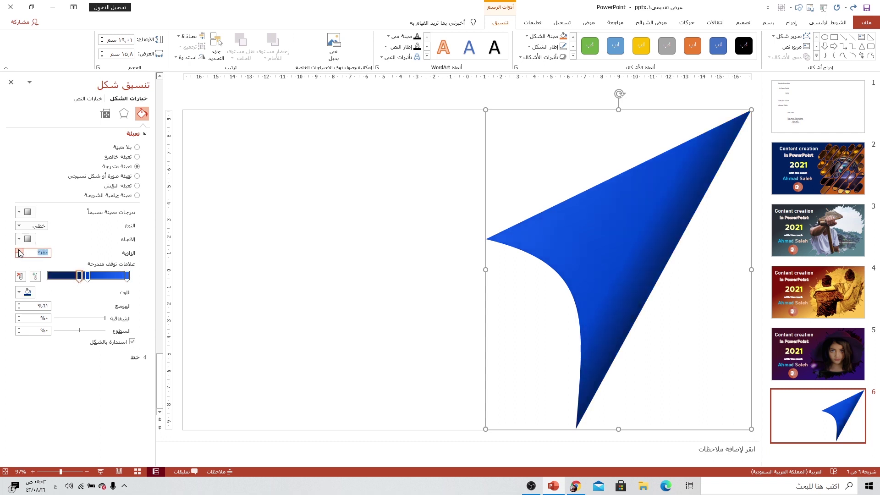
pyautogui.moveTo(79, 276)
pyautogui.mouseDown()
pyautogui.moveTo(48, 278)
pyautogui.moveTo(105, 281)
pyautogui.mouseUp()
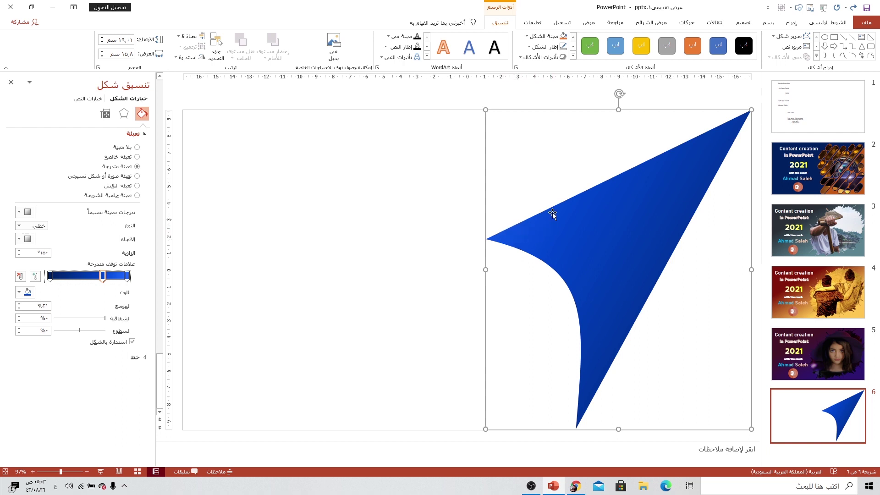
# - Add a third gradient stop at about 73%, then duplicate the swoosh just to its left
pyautogui.click(55, 277)
pyautogui.moveTo(57, 278)
pyautogui.mouseDown()
pyautogui.moveTo(100, 281)
pyautogui.moveTo(92, 280)
pyautogui.mouseUp()
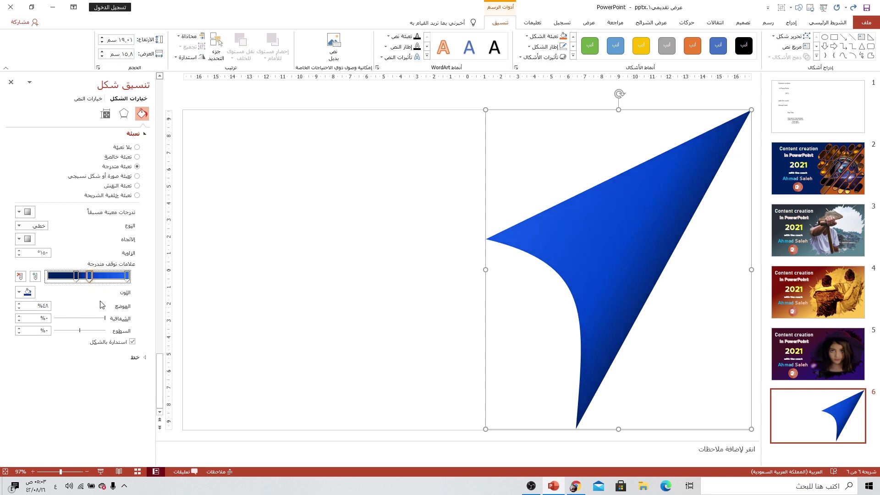
pyautogui.click(604, 269)
pyautogui.moveTo(604, 266); pyautogui.dragTo(513, 249)
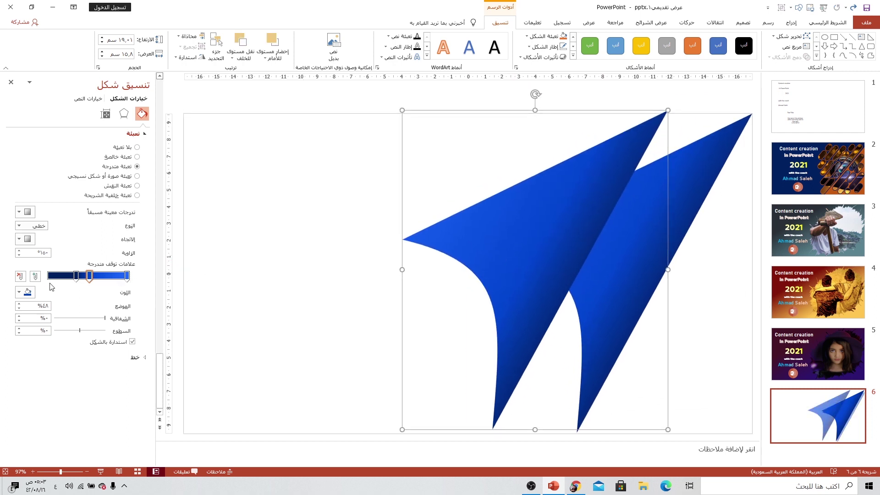
# - Recolour the copy's gradient red, move it over the original and send it to the back
pyautogui.click(24, 292)
pyautogui.click(71, 372)
pyautogui.moveTo(565, 254); pyautogui.dragTo(623, 240)
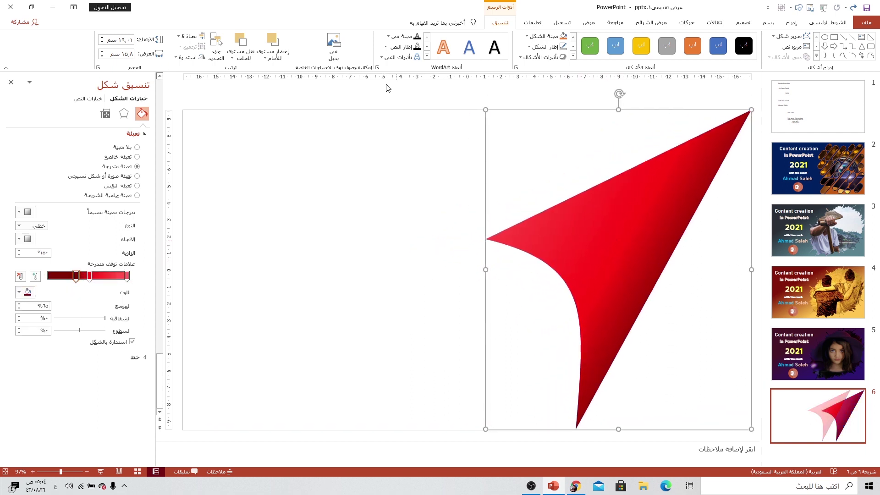
pyautogui.click(241, 54)
pyautogui.click(211, 82)
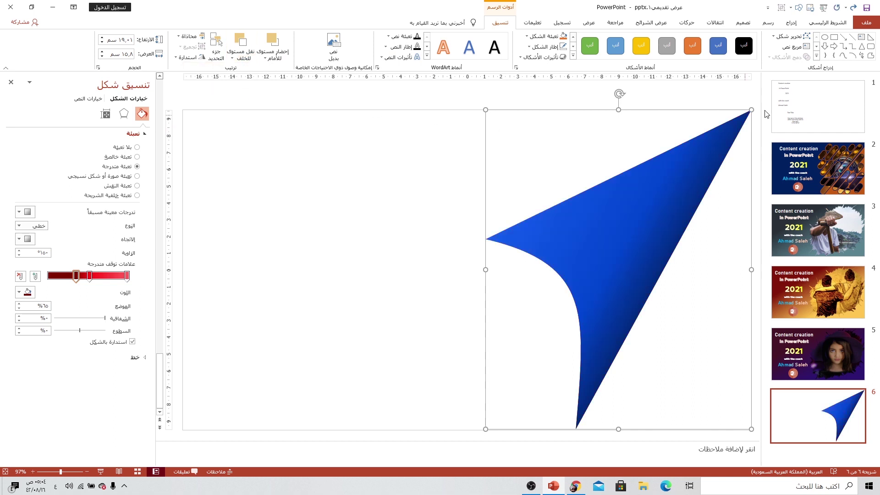
# - Edit the red copy's points, lowering its left vertex and bending its curve so a red band shows
pyautogui.click(777, 39)
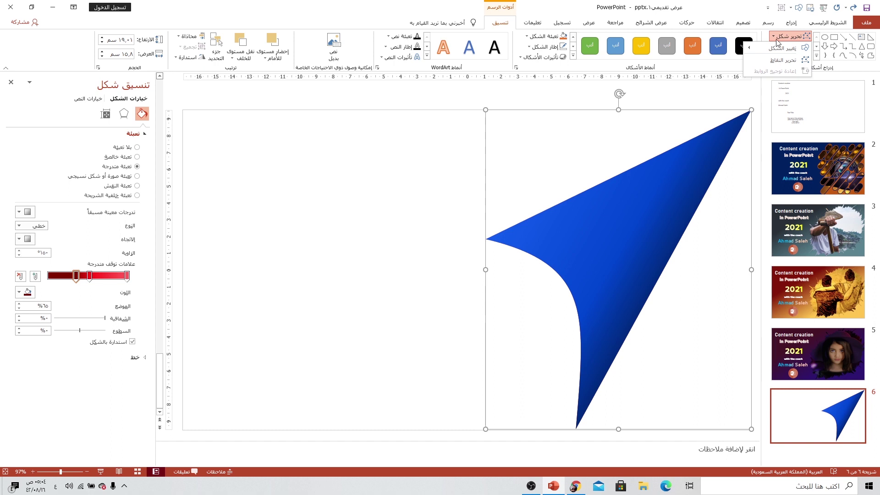
pyautogui.click(782, 60)
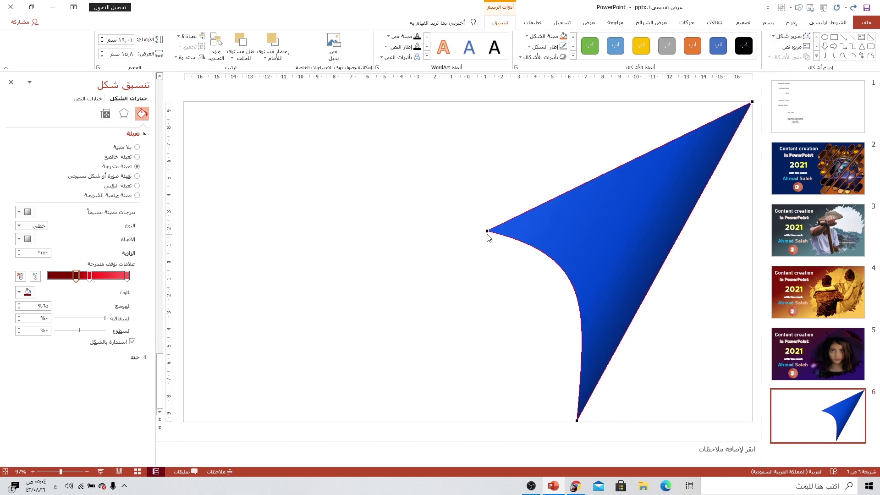
pyautogui.moveTo(487, 232); pyautogui.dragTo(488, 265)
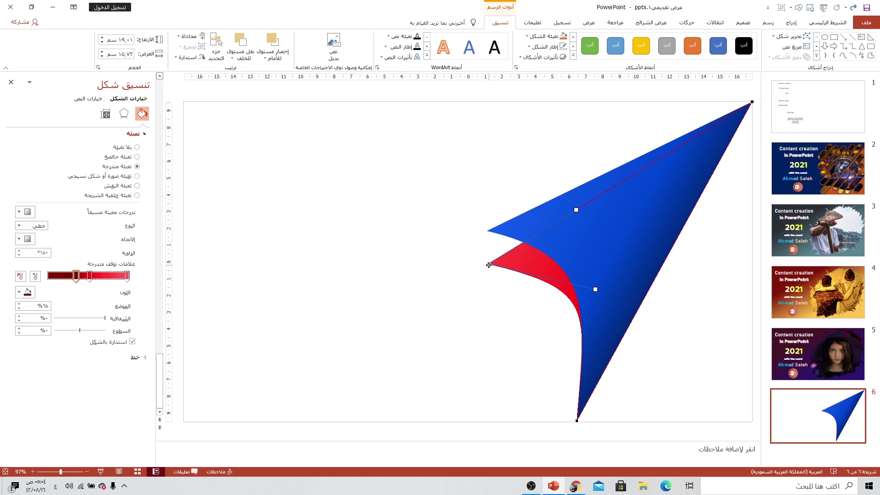
pyautogui.click(577, 421)
pyautogui.moveTo(588, 308); pyautogui.dragTo(569, 308)
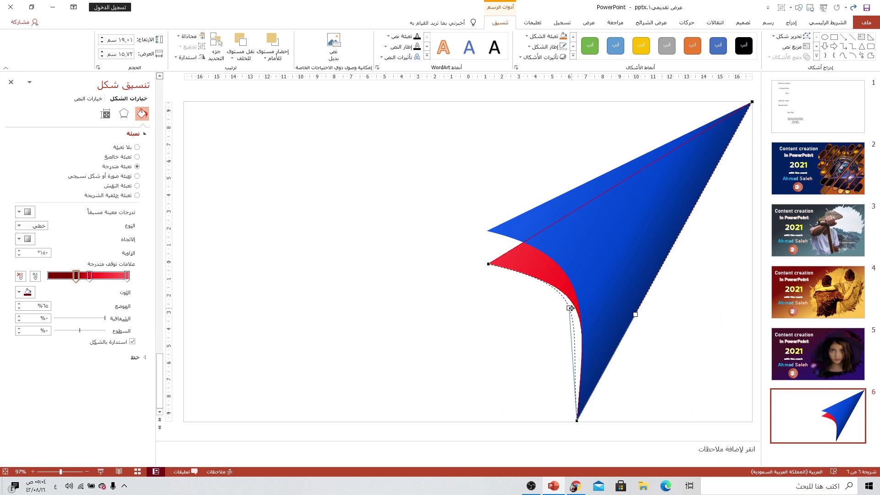
pyautogui.click(488, 263)
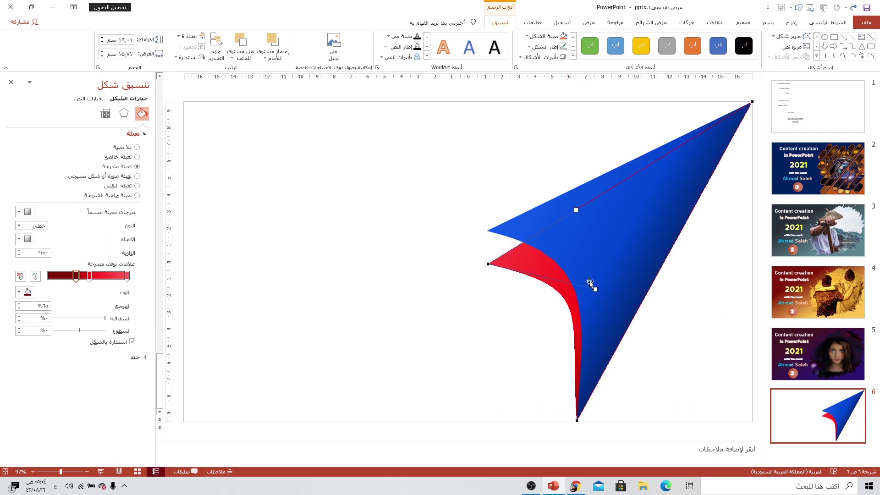
pyautogui.moveTo(596, 289); pyautogui.dragTo(575, 272)
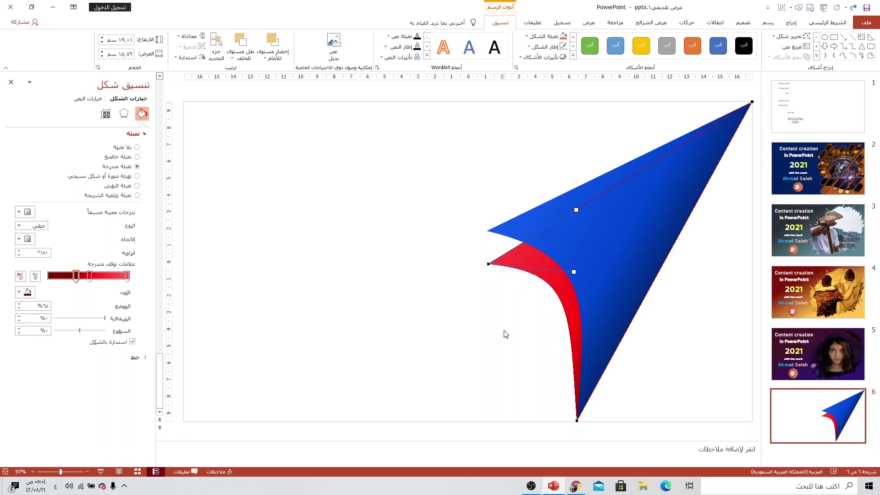
pyautogui.click(555, 282)
pyautogui.click(556, 282)
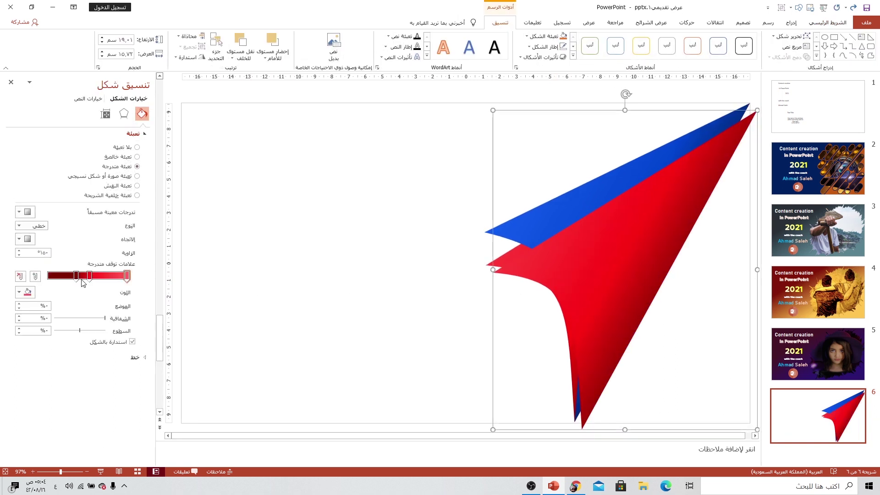
# - Recolour the next copy's gradient purple and send it to the back
pyautogui.click(76, 275)
pyautogui.click(20, 292)
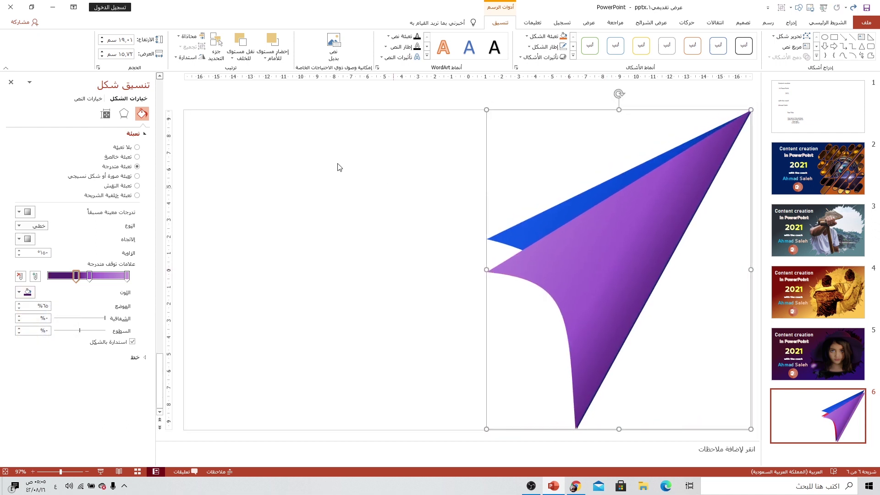
pyautogui.click(241, 55)
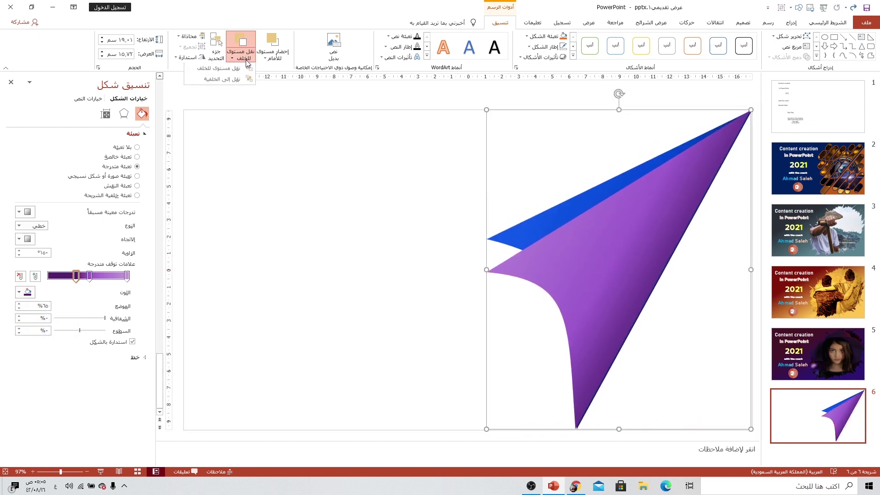
pyautogui.click(233, 82)
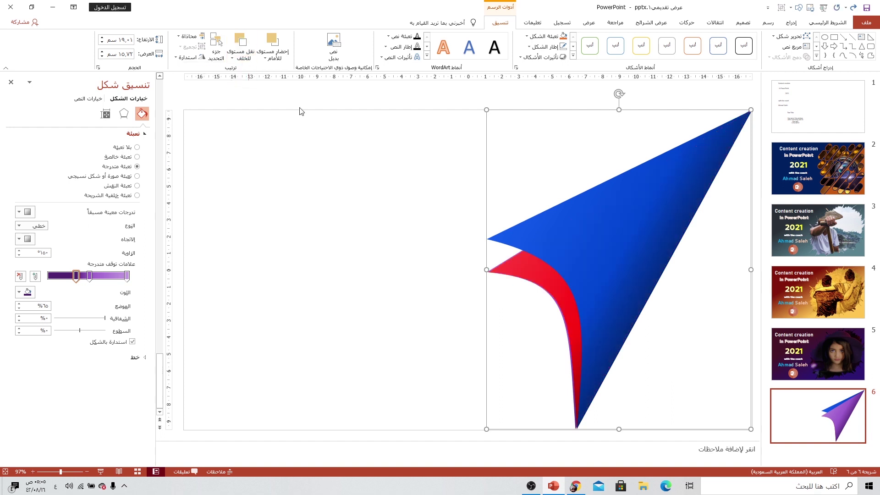
# - Edit the purple copy's points, dropping its left vertex so a purple band shows beneath the red
pyautogui.click(779, 41)
pyautogui.click(790, 62)
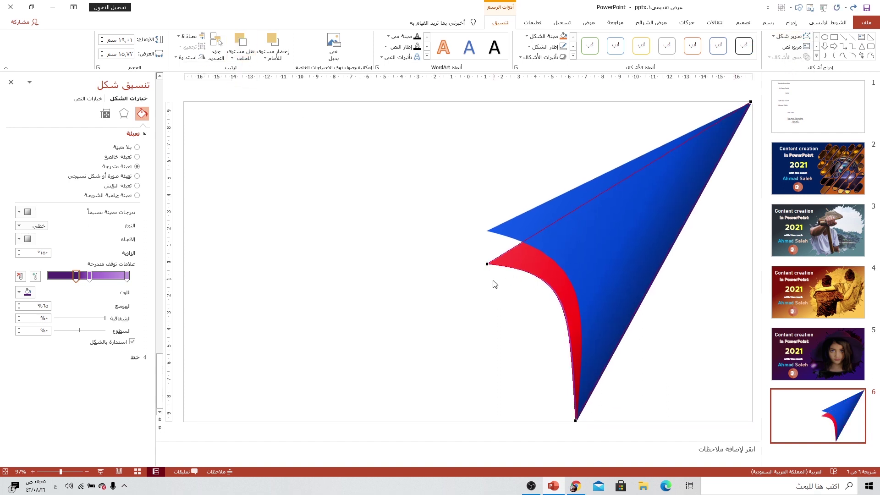
pyautogui.moveTo(487, 264); pyautogui.dragTo(489, 294)
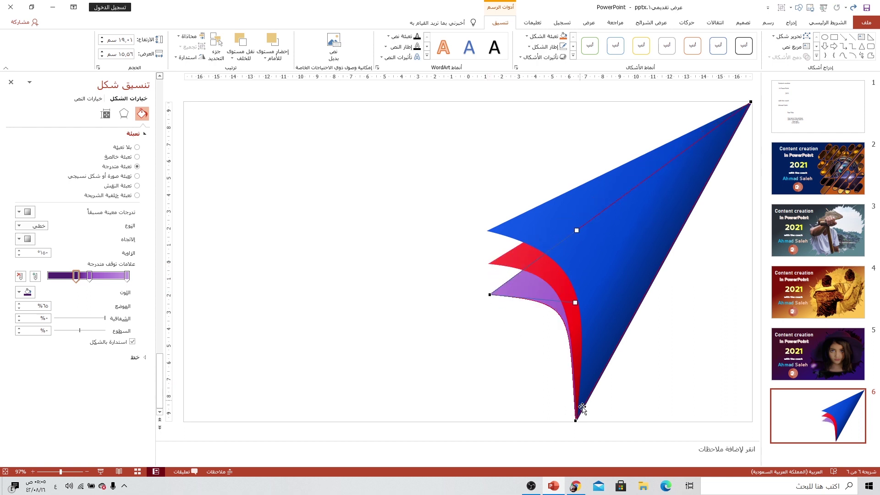
pyautogui.click(575, 420)
pyautogui.moveTo(567, 307)
pyautogui.mouseDown()
pyautogui.moveTo(560, 327)
pyautogui.moveTo(565, 303)
pyautogui.mouseUp()
pyautogui.click(491, 295)
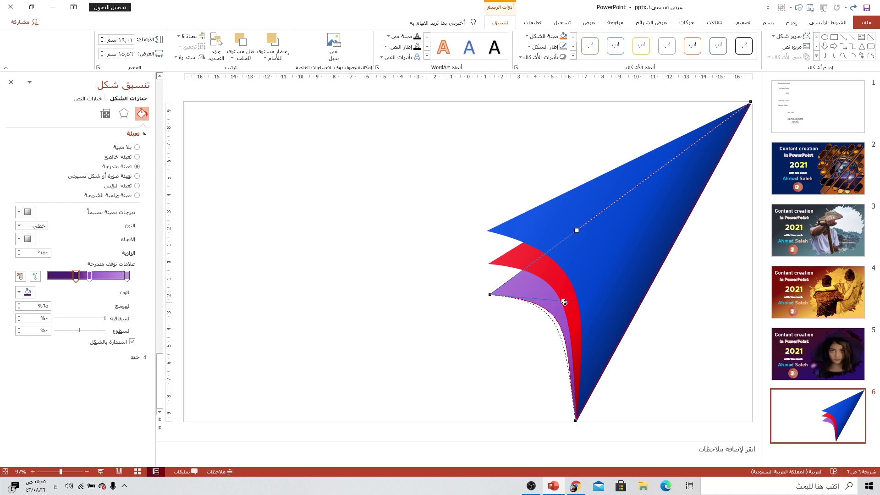
pyautogui.click(537, 305)
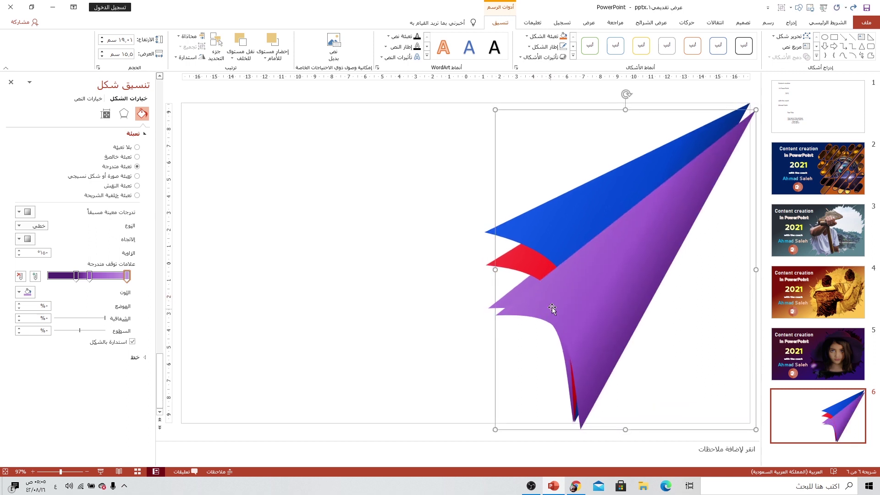
# - Recolour the new copy's gradient stops brown, brown and light orange
pyautogui.click(76, 275)
pyautogui.click(23, 293)
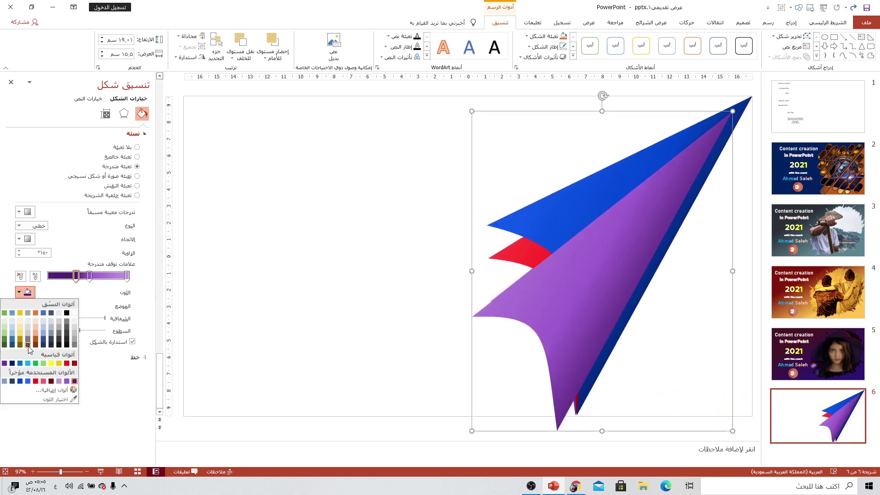
pyautogui.click(37, 347)
pyautogui.click(89, 275)
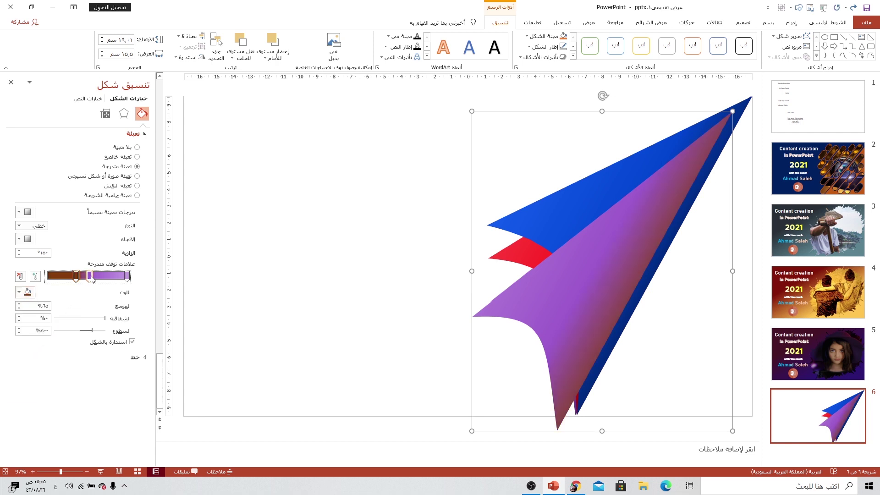
pyautogui.click(20, 291)
pyautogui.click(36, 341)
pyautogui.click(127, 275)
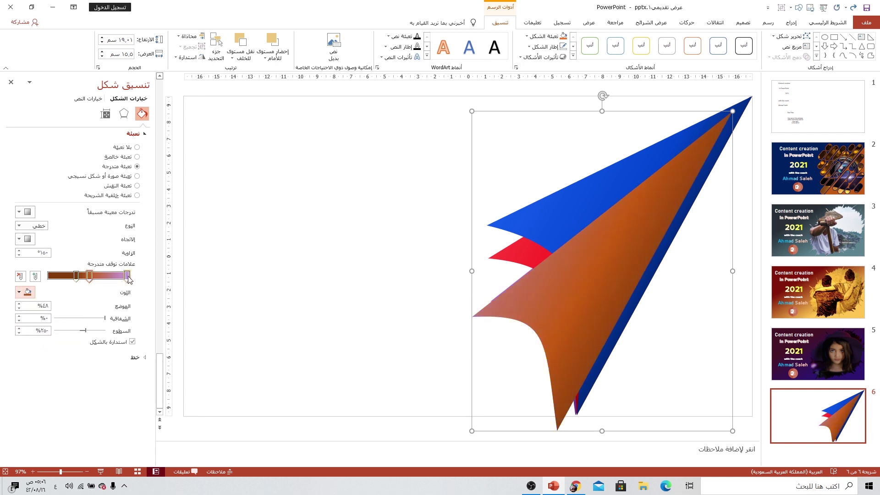
pyautogui.click(21, 291)
pyautogui.click(36, 334)
# - Move the brown copy into place and send it to the back
pyautogui.moveTo(563, 303); pyautogui.dragTo(578, 291)
pyautogui.click(243, 59)
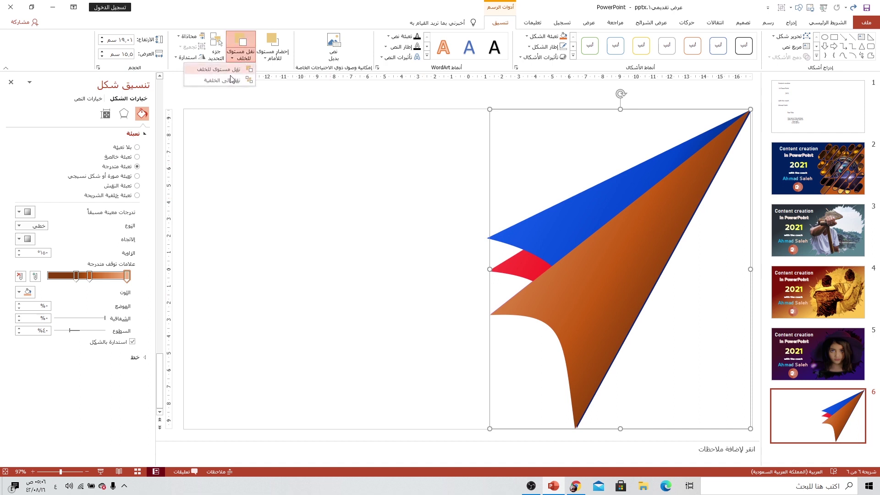
pyautogui.click(229, 80)
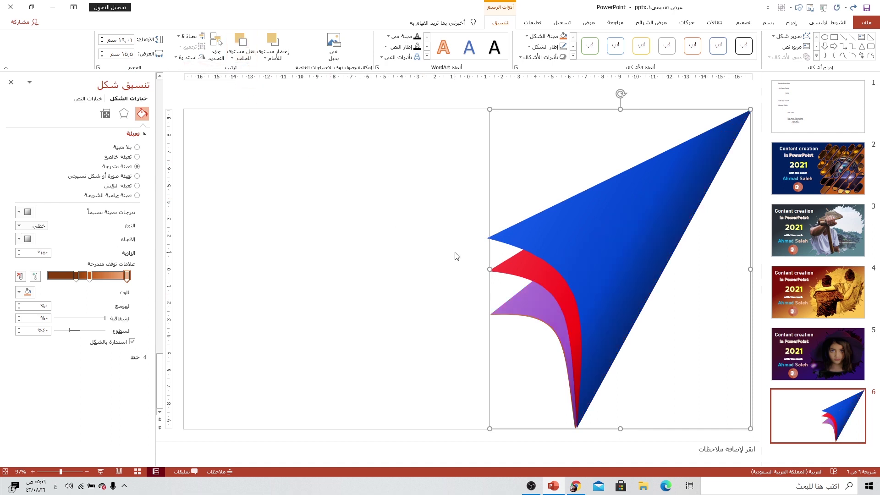
# - Edit the brown shape's points, pulling its left vertex lower and bending the lower curve
pyautogui.click(789, 36)
pyautogui.click(785, 60)
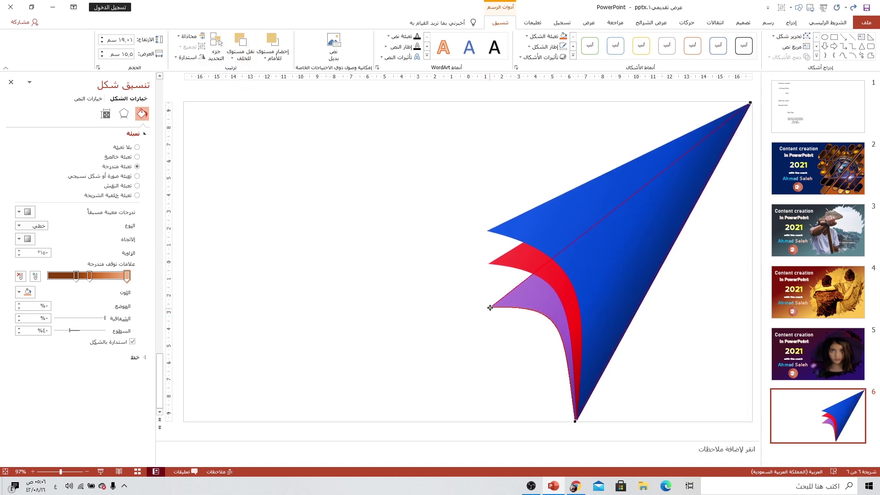
pyautogui.moveTo(490, 308); pyautogui.dragTo(489, 331)
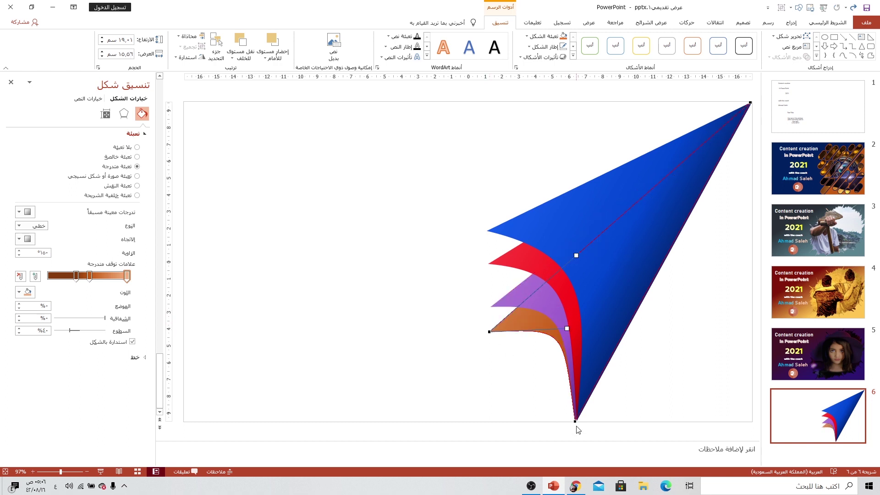
pyautogui.click(577, 422)
pyautogui.moveTo(563, 328); pyautogui.dragTo(560, 366)
pyautogui.click(490, 332)
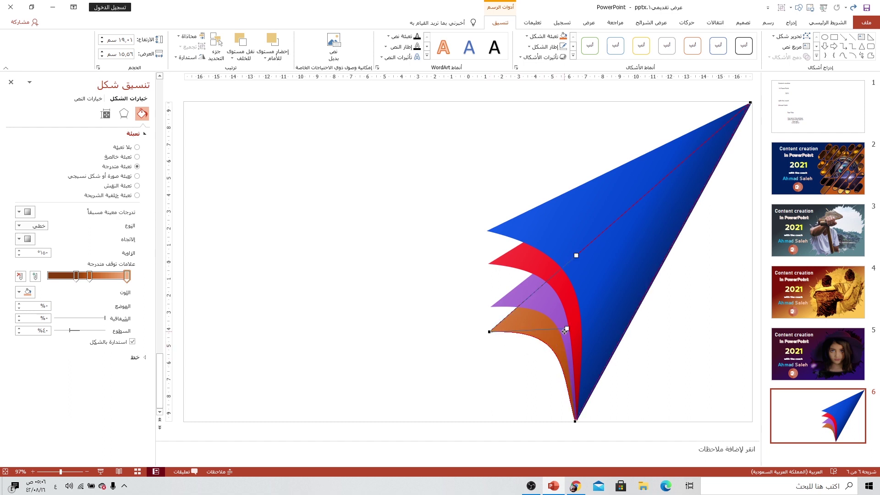
pyautogui.moveTo(567, 329); pyautogui.dragTo(553, 327)
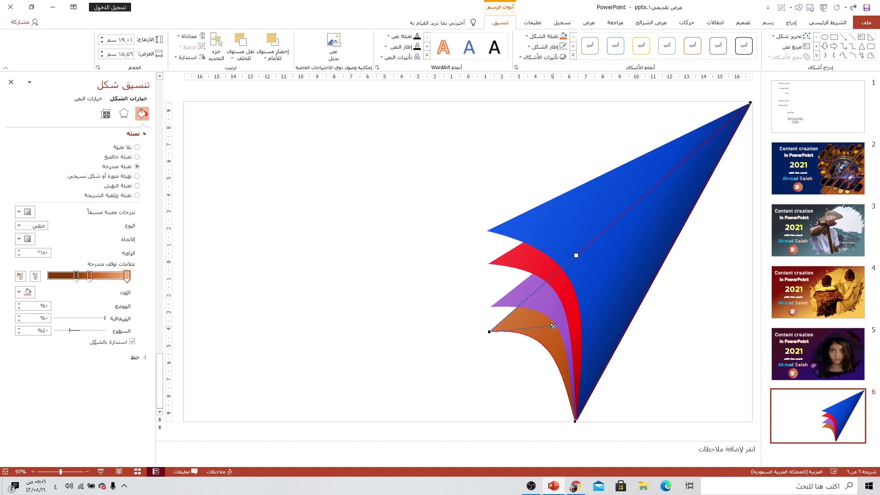
pyautogui.click(514, 377)
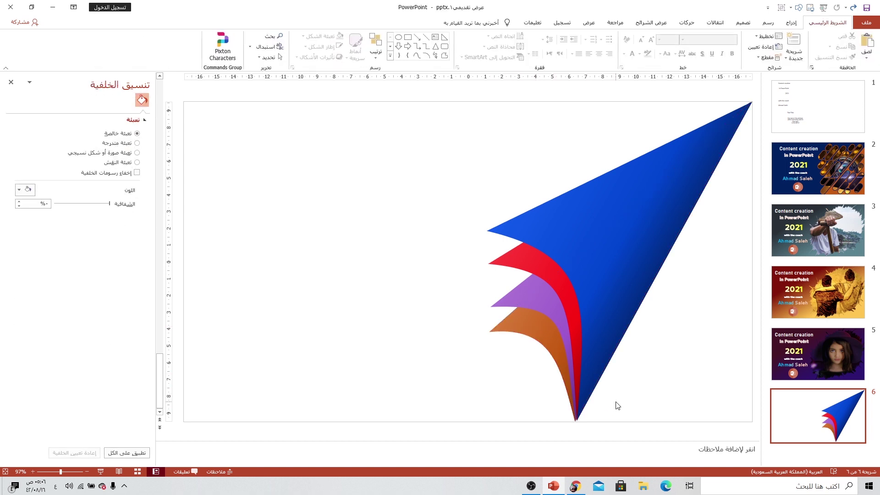
# - Nudge the brown and purple layers one step right, then select all arrow layers
pyautogui.keyDown('ctrl'); pyautogui.scroll(5, 616, 405); pyautogui.keyUp('ctrl')
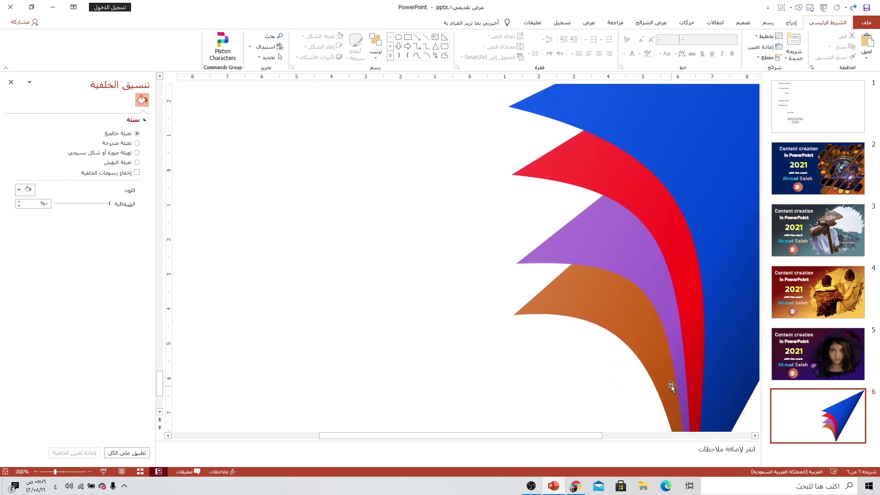
pyautogui.click(670, 385)
pyautogui.scroll(-3, 671, 387)
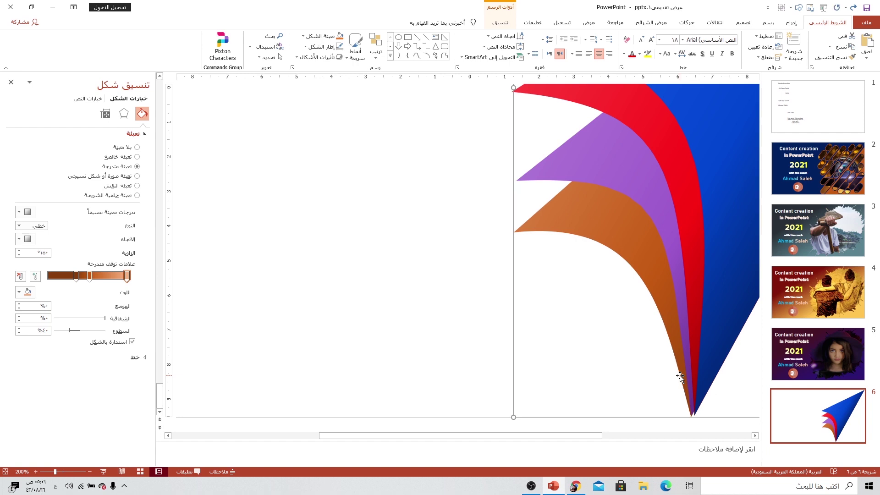
pyautogui.press('Right')
pyautogui.press('Right')
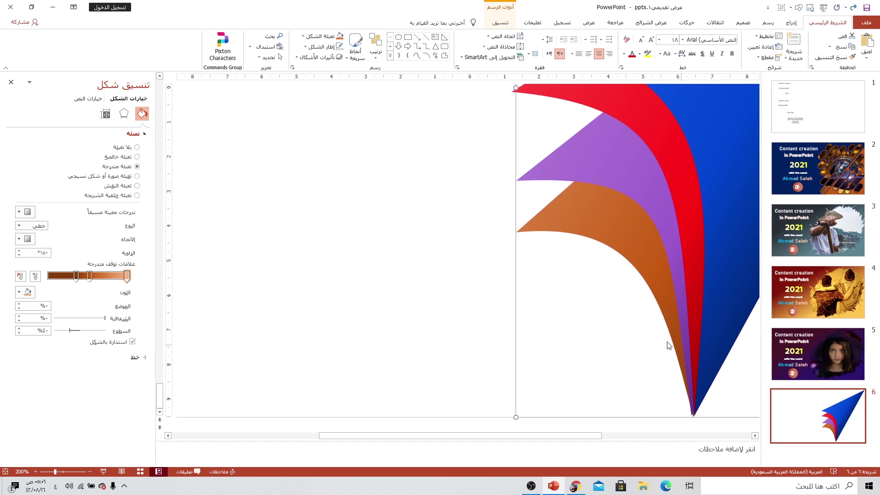
pyautogui.click(686, 337)
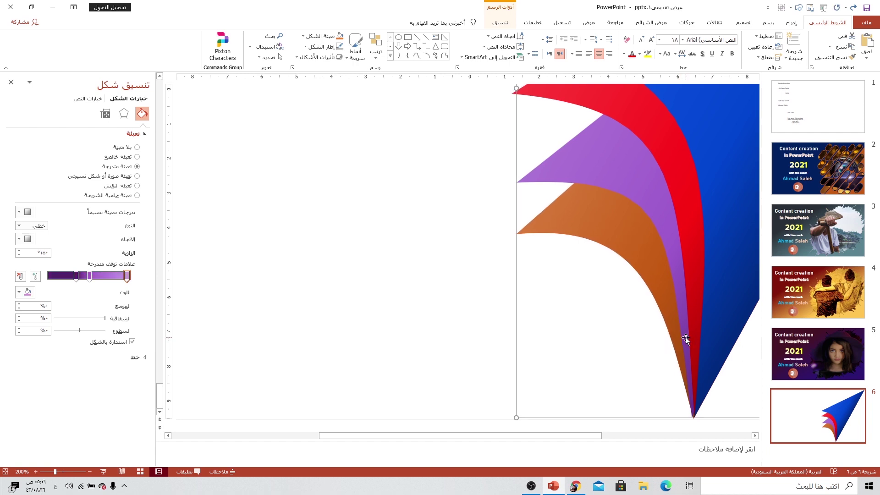
pyautogui.press('Right')
pyautogui.press('Right')
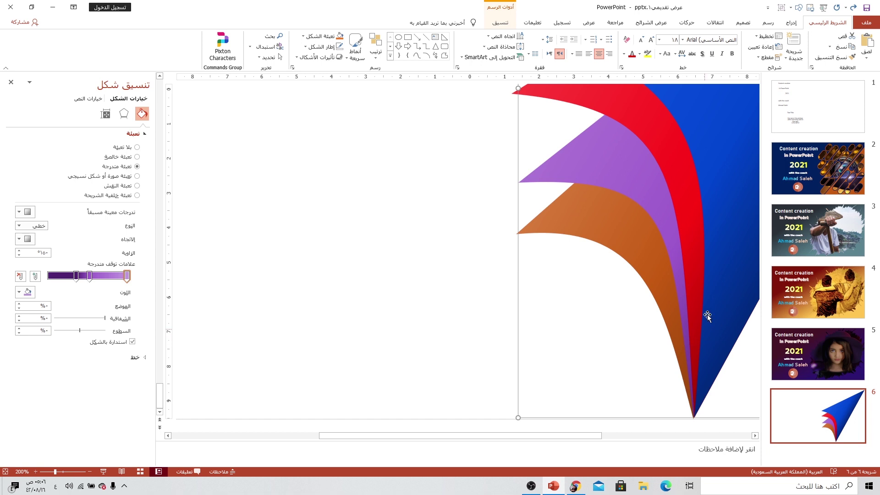
pyautogui.scroll(-5, 587, 359)
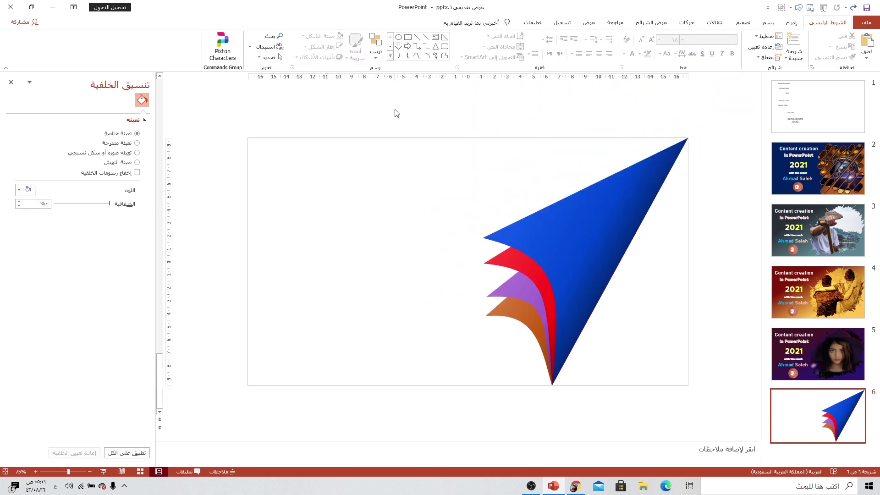
pyautogui.moveTo(388, 100)
pyautogui.mouseDown()
pyautogui.moveTo(606, 244)
pyautogui.moveTo(777, 412)
pyautogui.mouseUp()
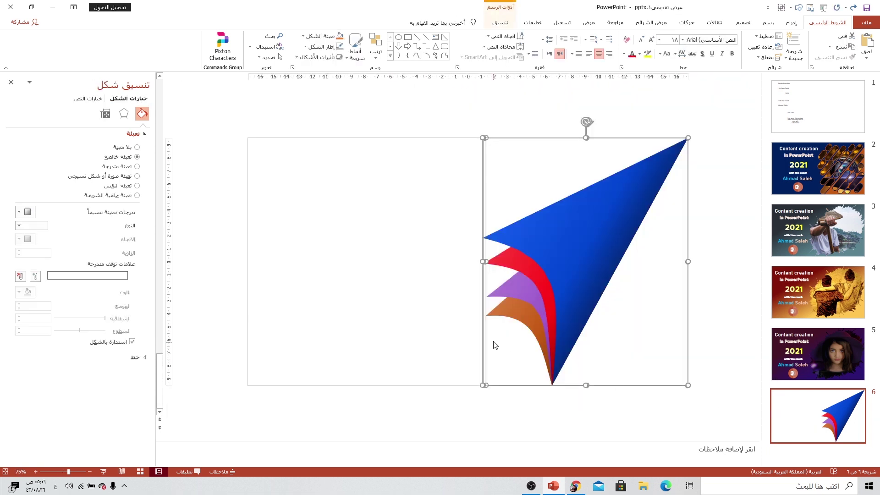
# - Apply an outer drop shadow to all layers: 66% transparency, 7 pt blur, 5 pt distance
pyautogui.click(124, 113)
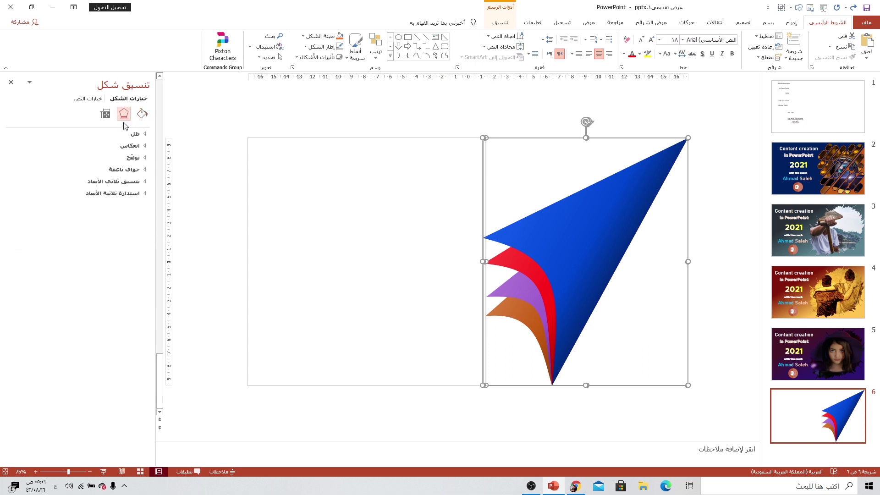
pyautogui.click(134, 135)
pyautogui.click(18, 146)
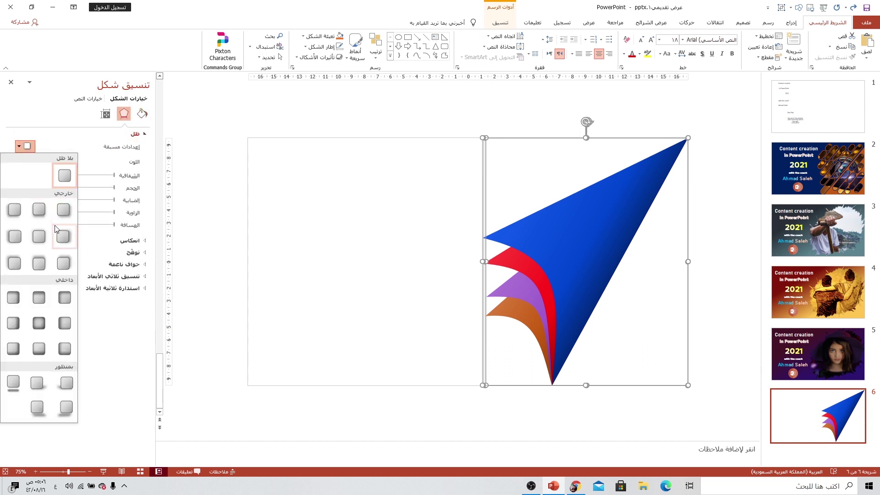
pyautogui.click(15, 211)
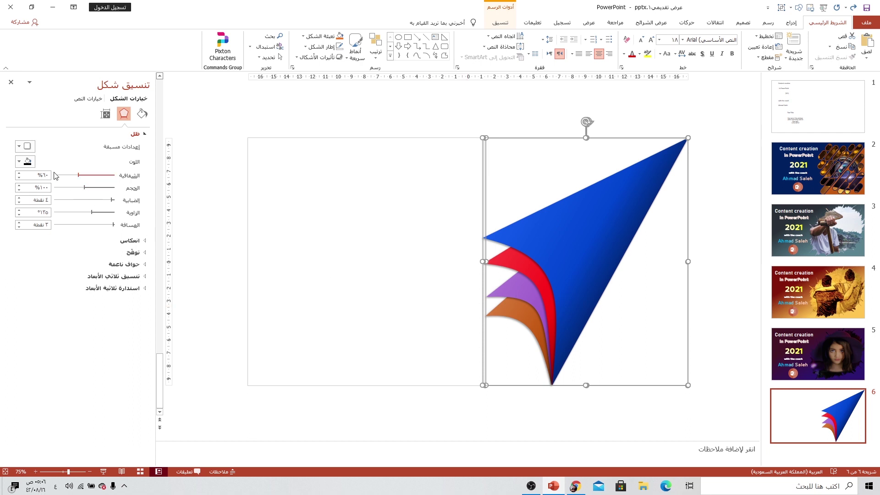
pyautogui.moveTo(78, 177); pyautogui.dragTo(93, 177)
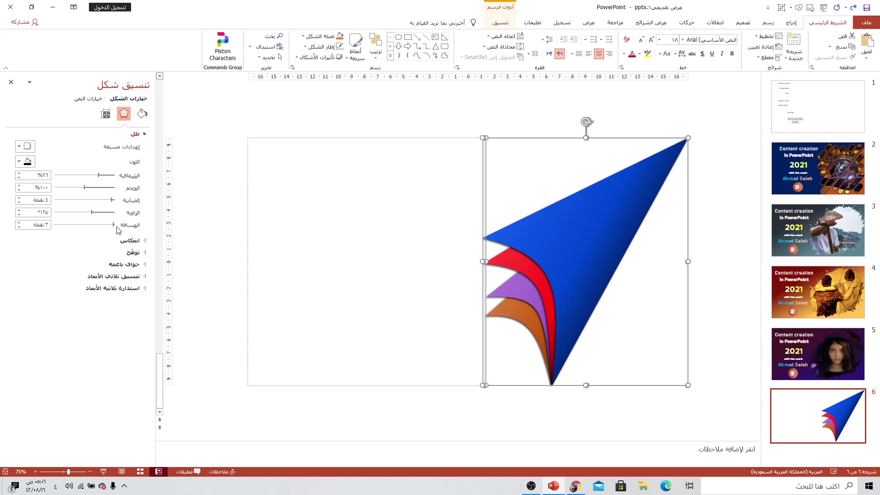
pyautogui.click(19, 222)
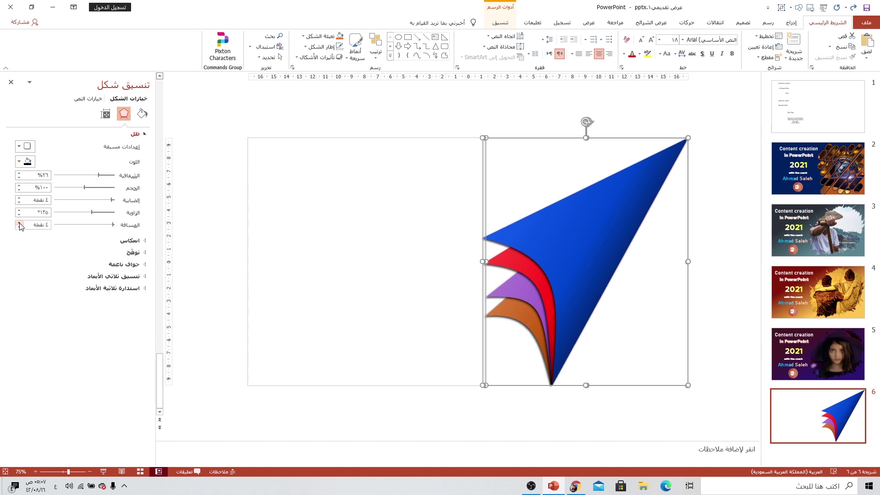
pyautogui.click(19, 223)
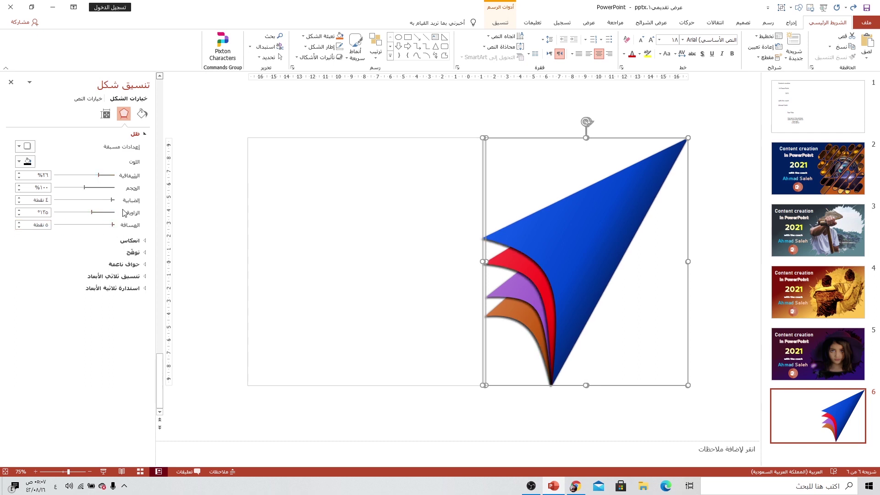
pyautogui.moveTo(112, 200); pyautogui.dragTo(110, 201)
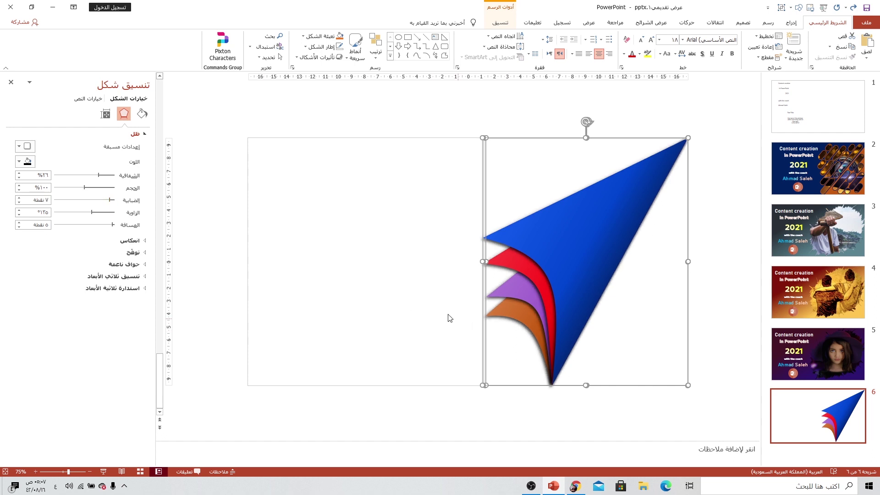
pyautogui.click(472, 327)
pyautogui.scroll(3, 472, 326)
pyautogui.scroll(2, 472, 327)
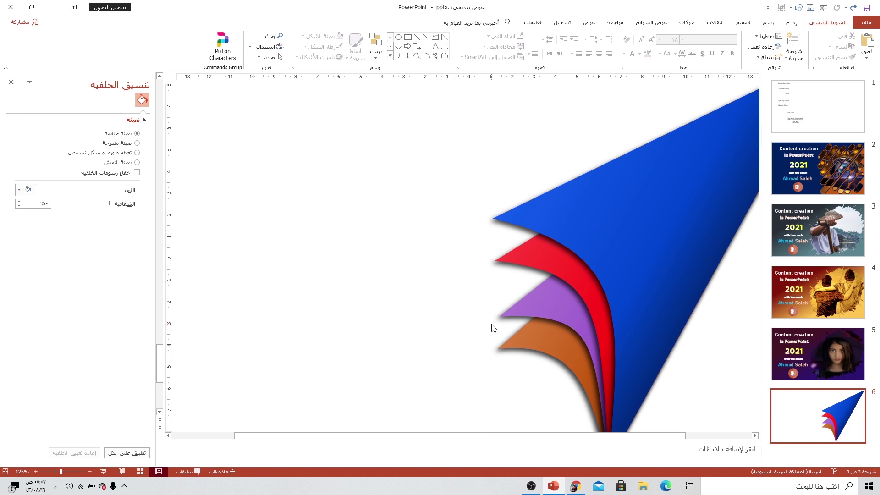
pyautogui.scroll(-5, 486, 323)
# - Draw a horizontally flipped right triangle spanning the blue arrow's top-right tip to its bottom point
pyautogui.click(791, 22)
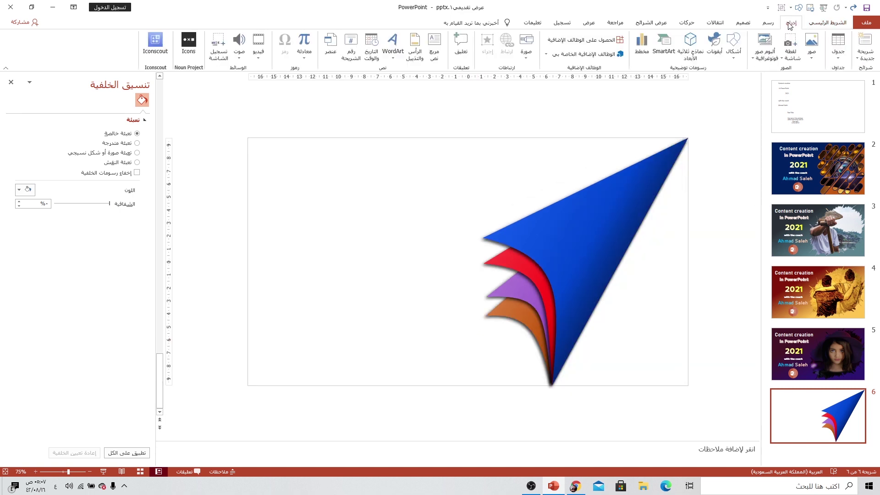
pyautogui.click(734, 48)
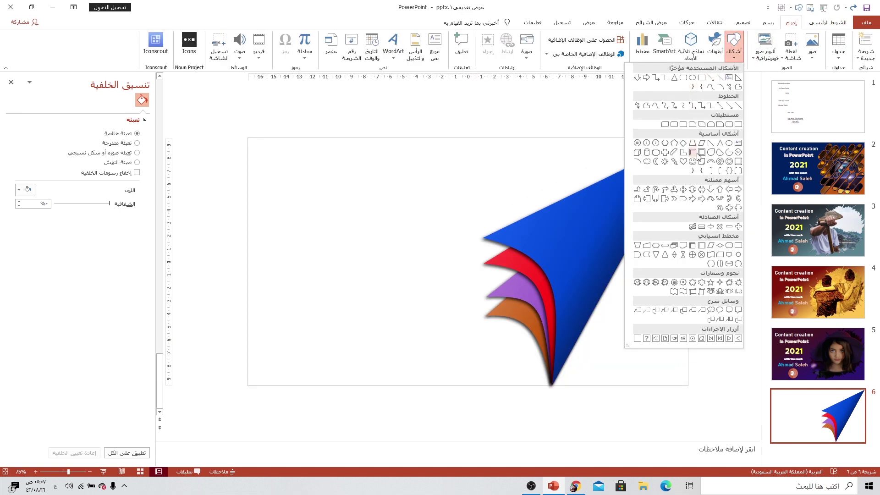
pyautogui.click(711, 143)
pyautogui.moveTo(411, 188); pyautogui.dragTo(306, 340)
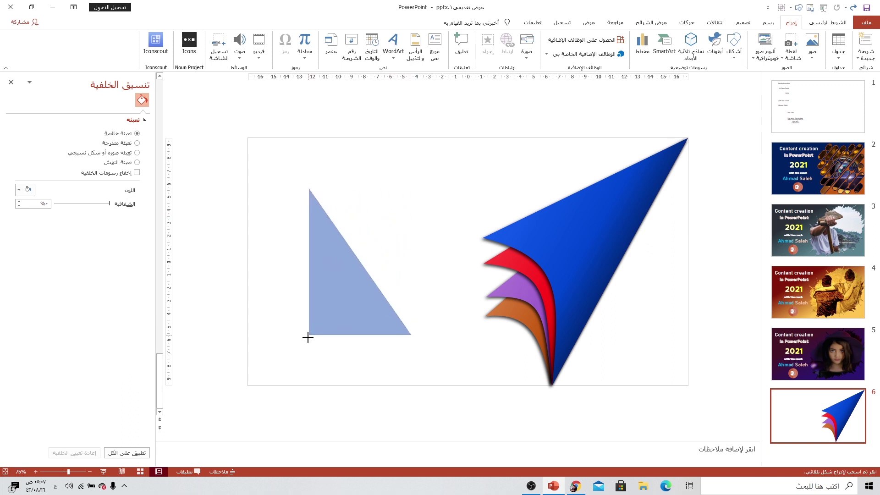
pyautogui.click(177, 58)
pyautogui.click(176, 98)
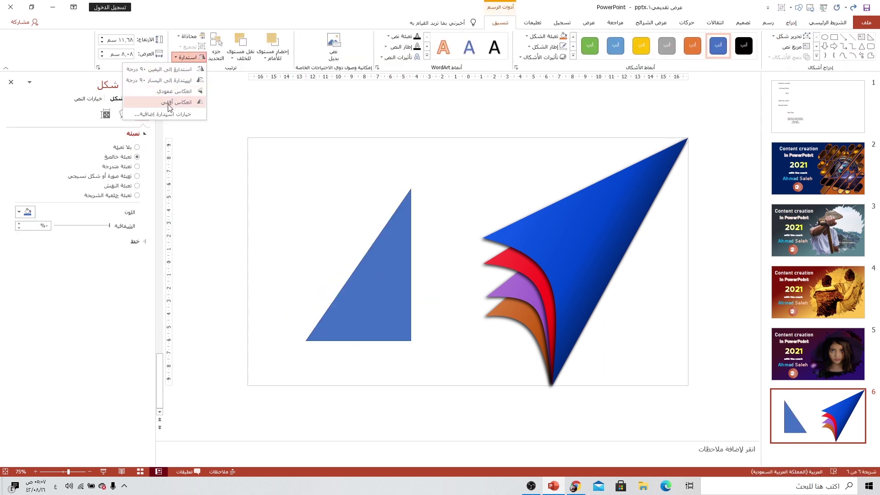
pyautogui.moveTo(389, 274)
pyautogui.mouseDown()
pyautogui.moveTo(626, 258)
pyautogui.moveTo(652, 225)
pyautogui.mouseUp()
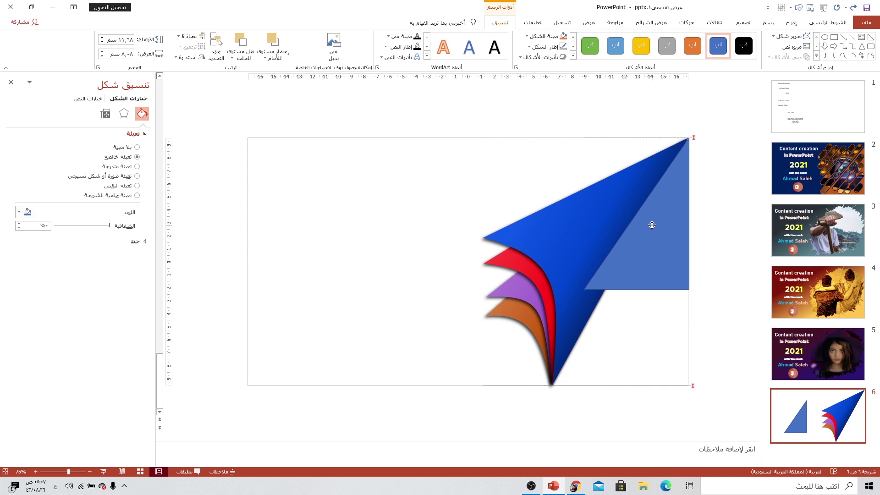
pyautogui.moveTo(584, 289)
pyautogui.mouseDown()
pyautogui.moveTo(566, 377)
pyautogui.moveTo(553, 386)
pyautogui.mouseUp()
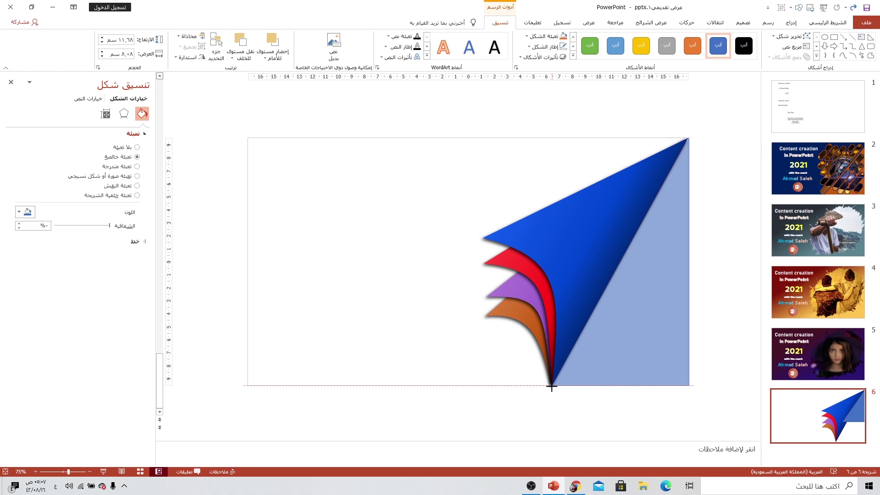
pyautogui.moveTo(551, 386); pyautogui.dragTo(551, 386)
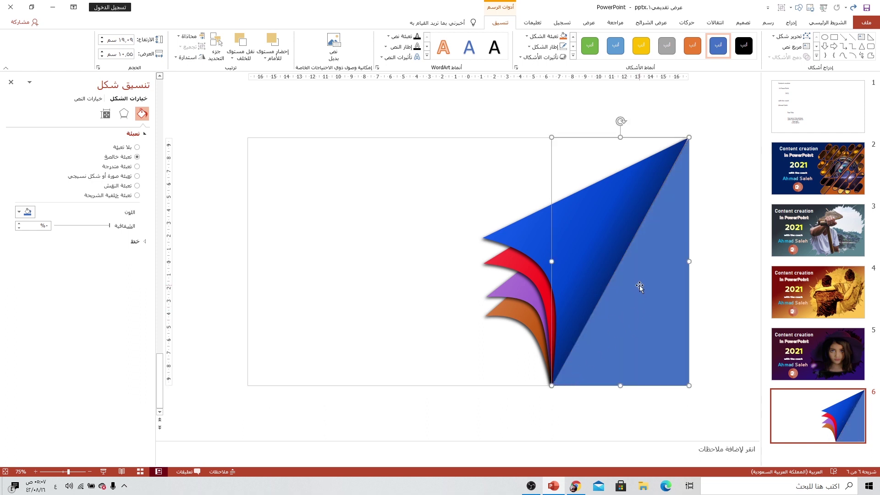
# - Remove the triangle's outline and give it a blue gradient fill with adjusted stops
pyautogui.click(535, 48)
pyautogui.click(545, 140)
pyautogui.click(115, 168)
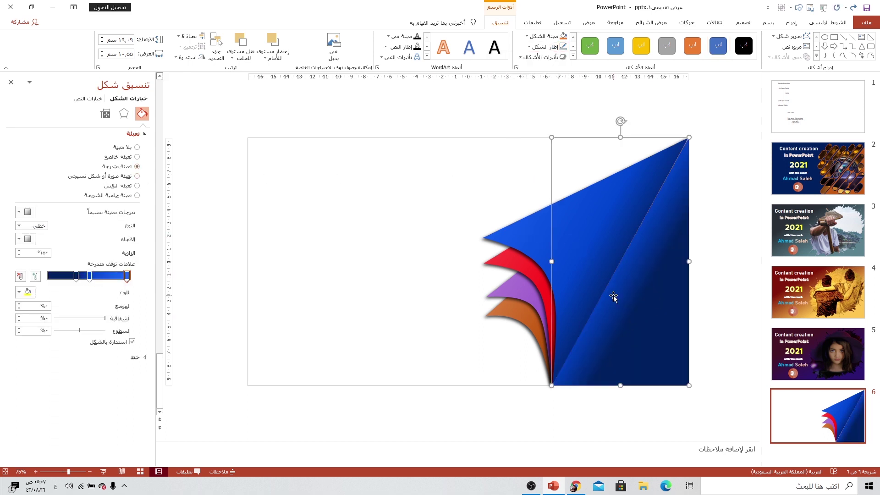
pyautogui.moveTo(77, 276); pyautogui.dragTo(68, 277)
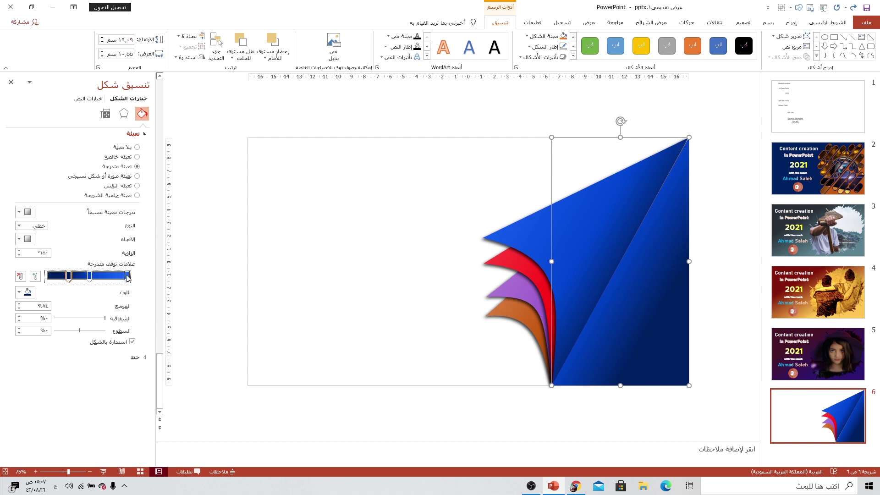
pyautogui.moveTo(69, 276)
pyautogui.mouseDown()
pyautogui.moveTo(122, 277)
pyautogui.moveTo(95, 280)
pyautogui.mouseUp()
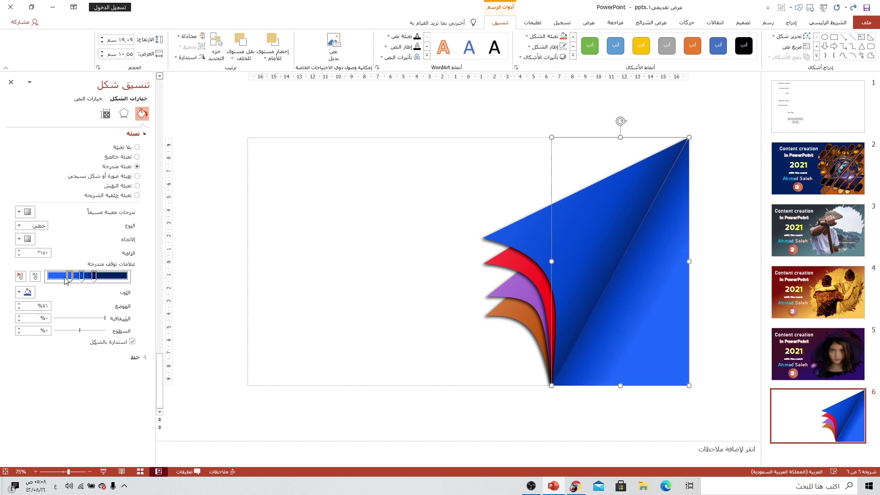
pyautogui.moveTo(72, 275)
pyautogui.mouseDown()
pyautogui.moveTo(60, 275)
pyautogui.moveTo(88, 276)
pyautogui.mouseUp()
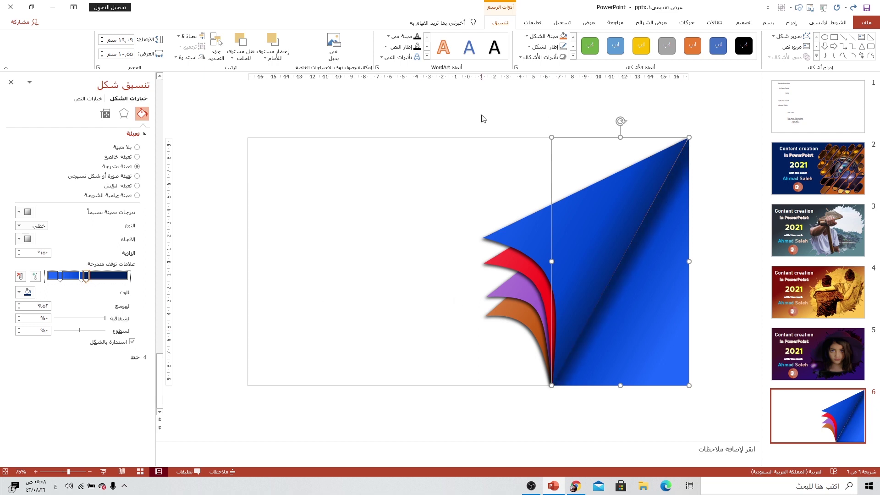
pyautogui.click(247, 63)
# - Apply a light blue-white preset gradient fill to the slide background
pyautogui.click(226, 82)
pyautogui.click(413, 296)
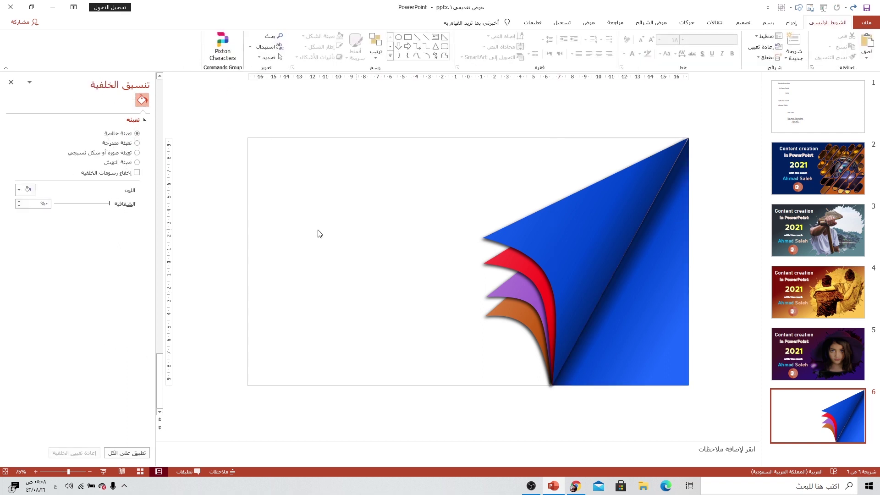
pyautogui.click(116, 144)
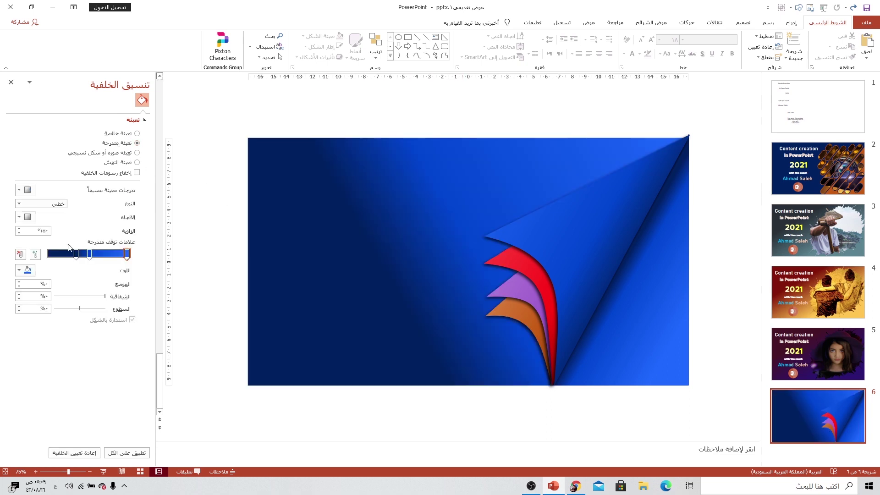
pyautogui.click(22, 190)
pyautogui.click(112, 206)
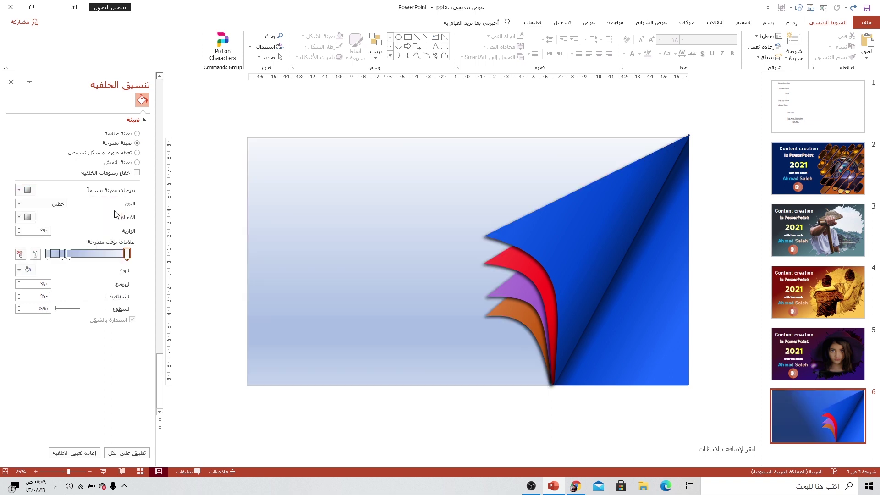
# - Make the background gradient linear at 225°, remove an extra stop and shift the stops
pyautogui.click(20, 194)
pyautogui.click(32, 230)
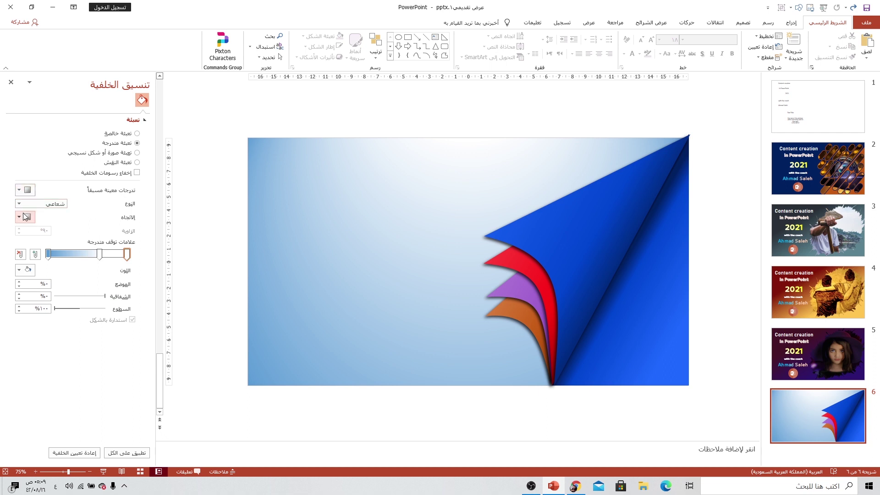
pyautogui.click(25, 218)
pyautogui.click(43, 203)
pyautogui.click(43, 211)
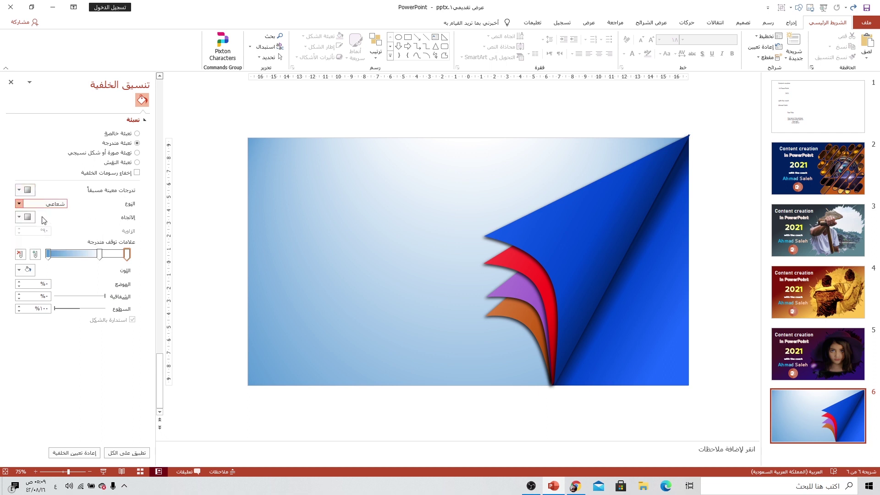
pyautogui.click(25, 217)
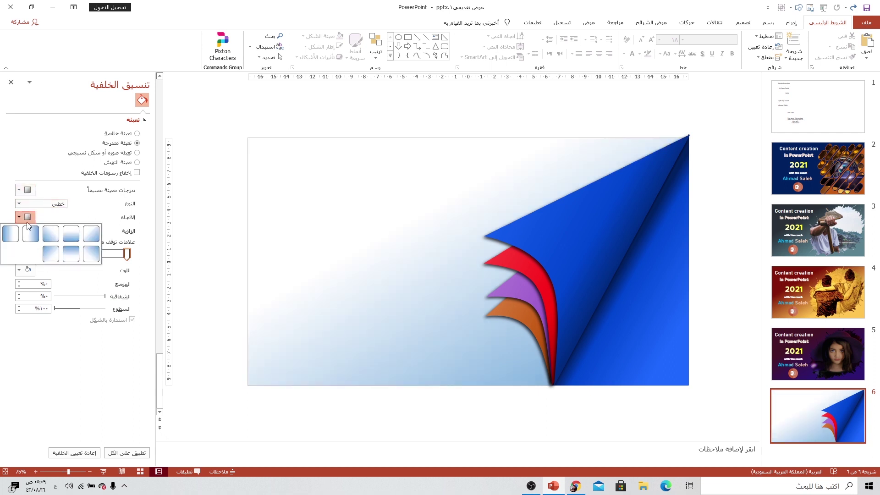
pyautogui.click(51, 254)
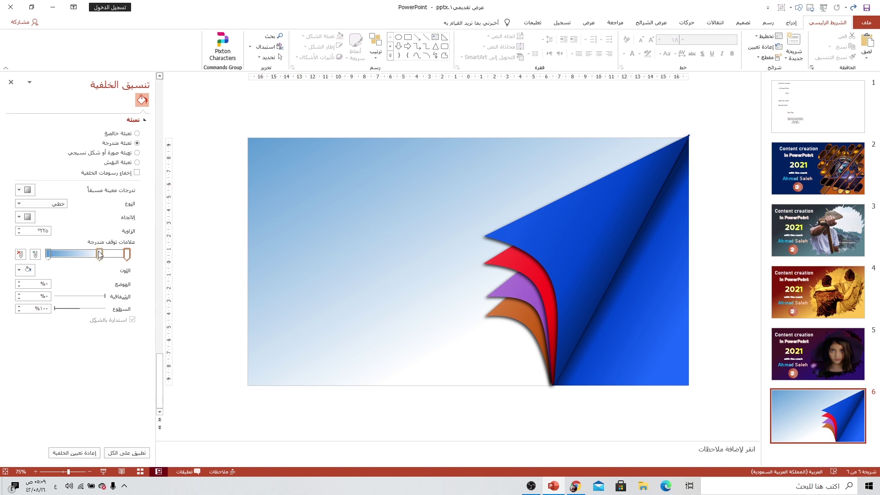
pyautogui.click(20, 254)
pyautogui.moveTo(100, 253); pyautogui.dragTo(138, 258)
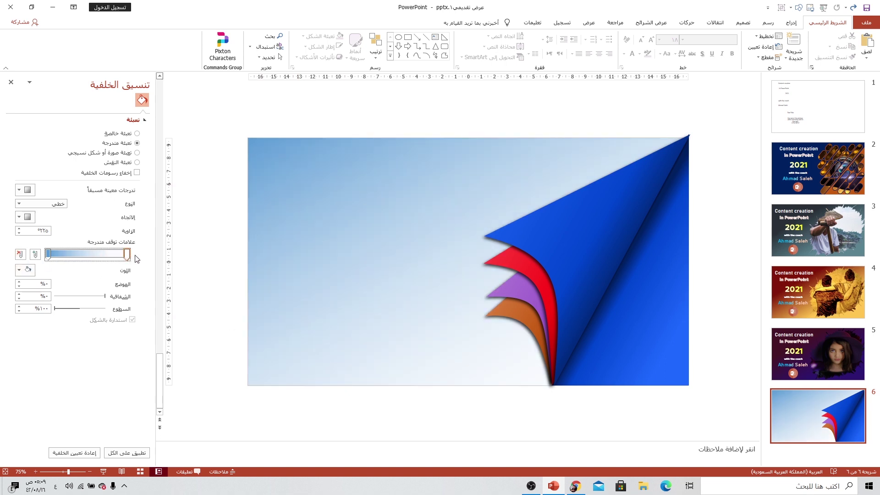
pyautogui.moveTo(48, 259); pyautogui.dragTo(51, 257)
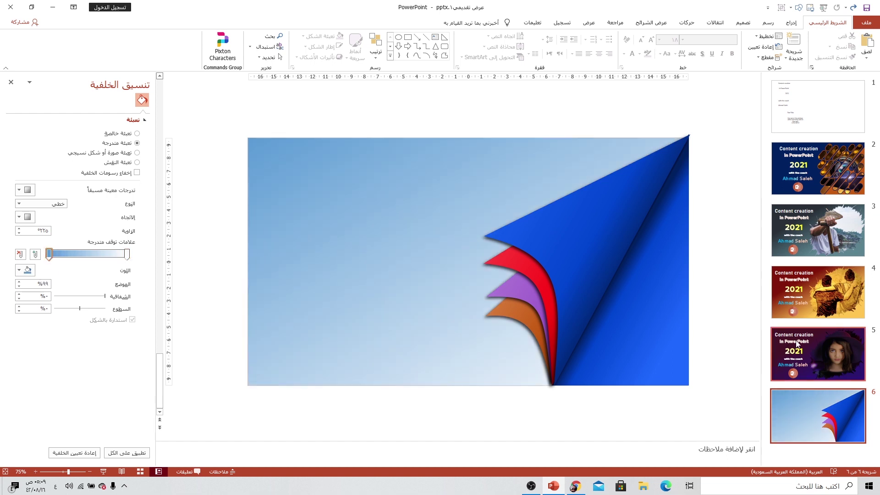
# - Paste slide 5's title text and PowerPoint logo onto slide 6 and move them to the top-left
pyautogui.scroll(2, 235, 224)
pyautogui.moveTo(200, 132); pyautogui.dragTo(460, 400)
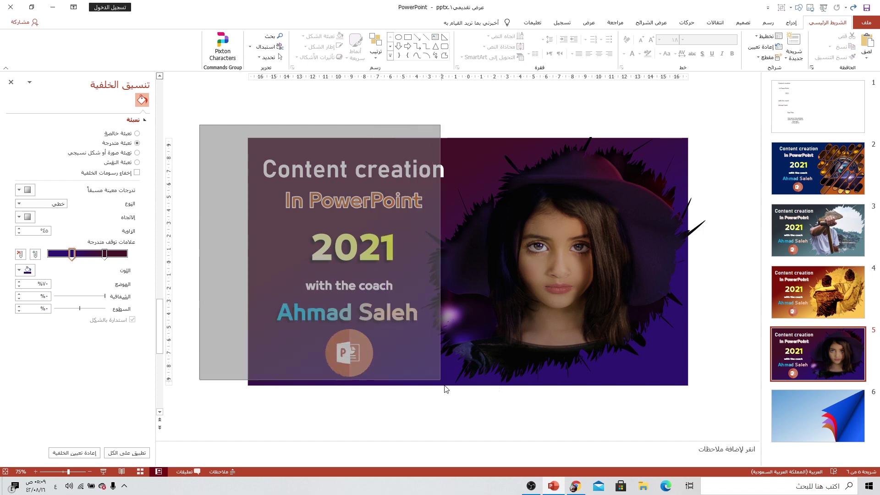
pyautogui.scroll(-2, 551, 387)
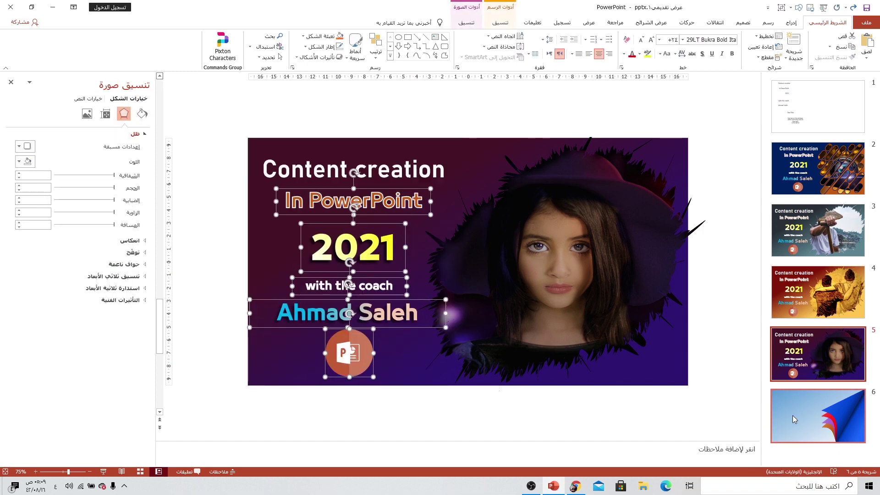
pyautogui.hotkey('ctrl', 'v')
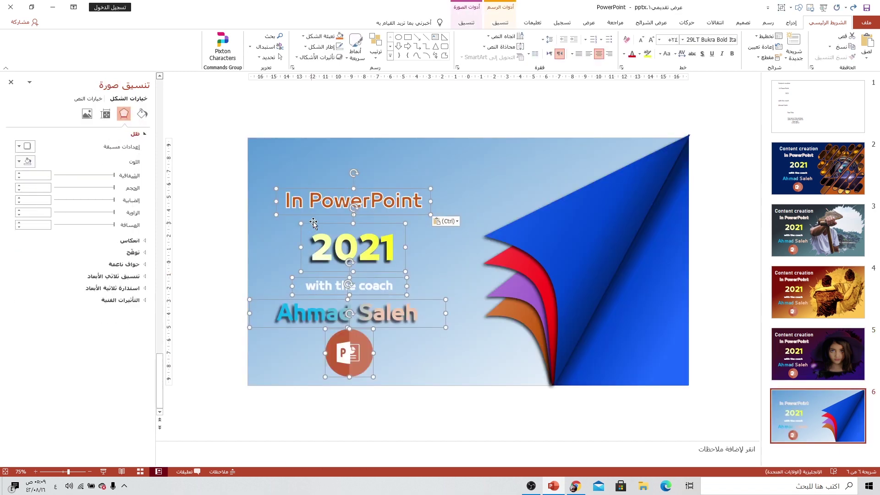
pyautogui.moveTo(332, 191); pyautogui.dragTo(319, 158)
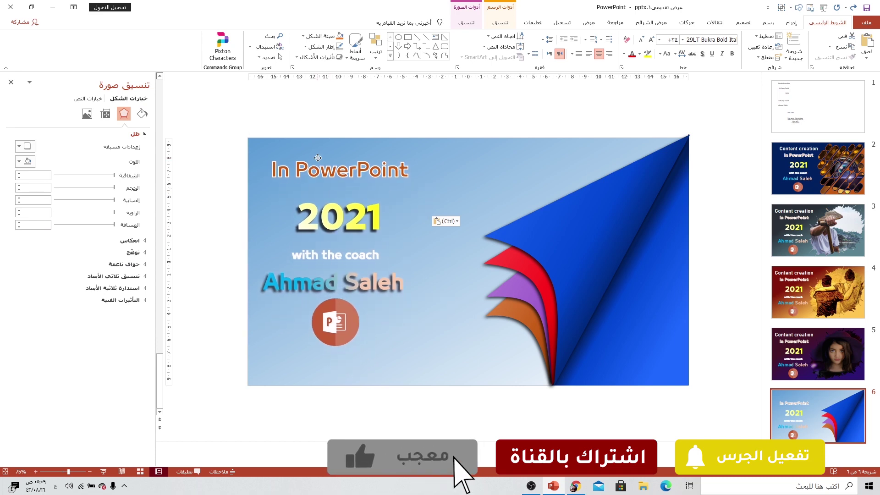
pyautogui.press('Escape')
pyautogui.click(791, 22)
pyautogui.click(714, 45)
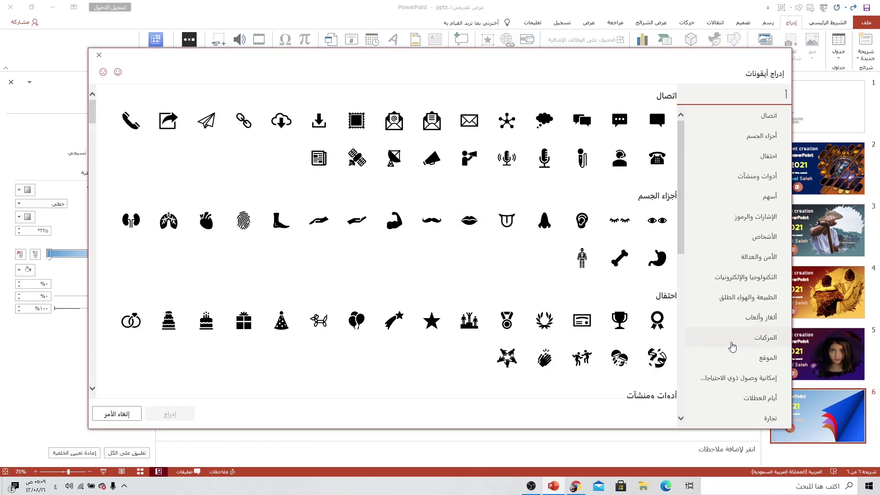
# - Insert the Analytics Venn diagram, target and crosshair icons and colour them white
pyautogui.scroll(-2, 710, 339)
pyautogui.click(744, 342)
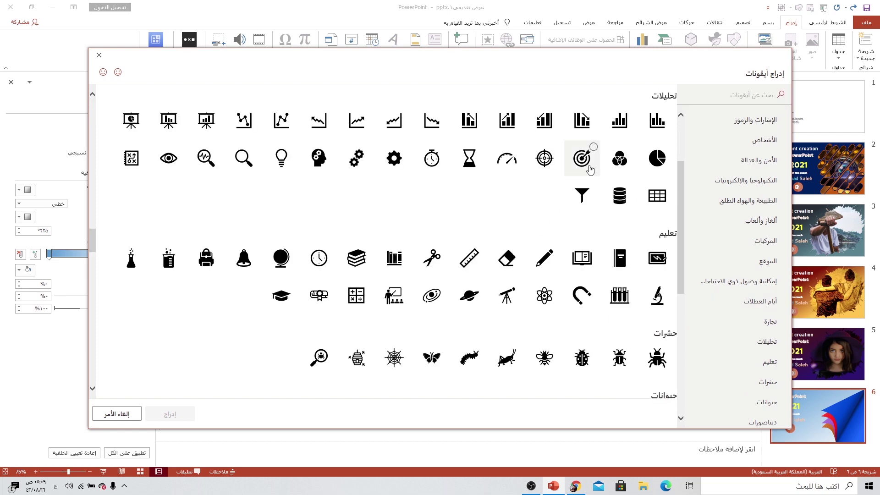
pyautogui.click(605, 165)
pyautogui.click(582, 161)
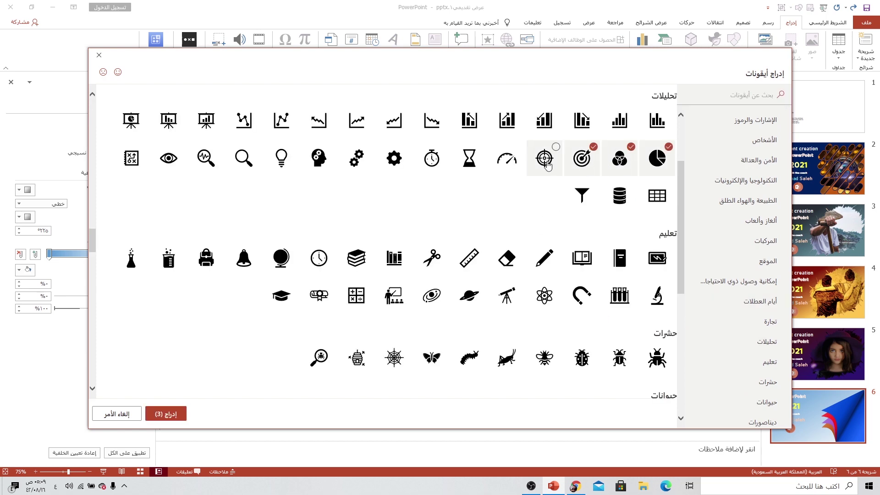
pyautogui.click(544, 161)
pyautogui.click(177, 419)
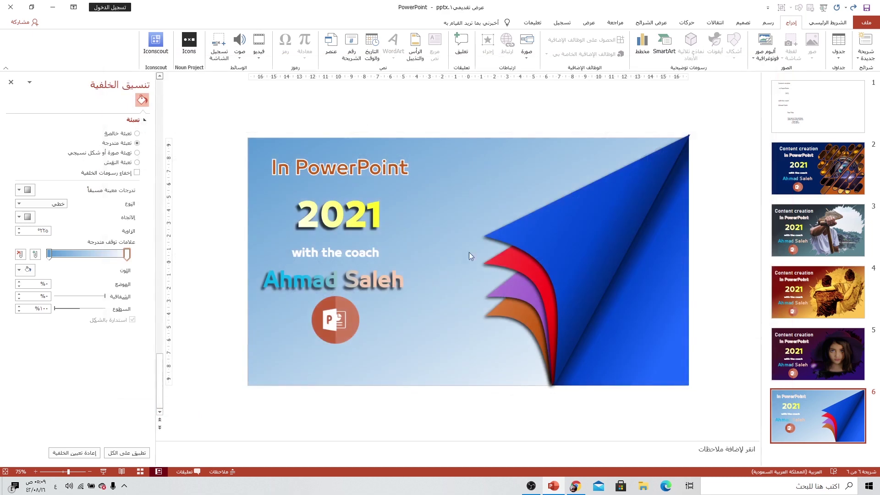
pyautogui.click(609, 36)
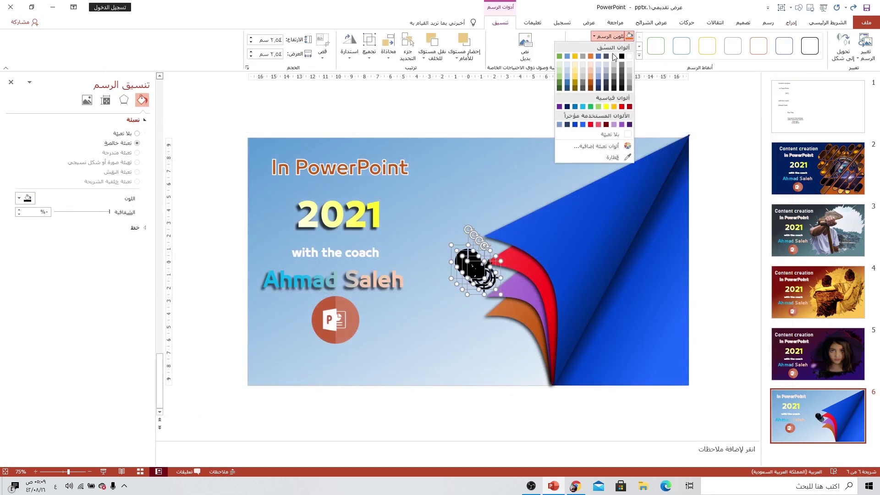
pyautogui.click(629, 61)
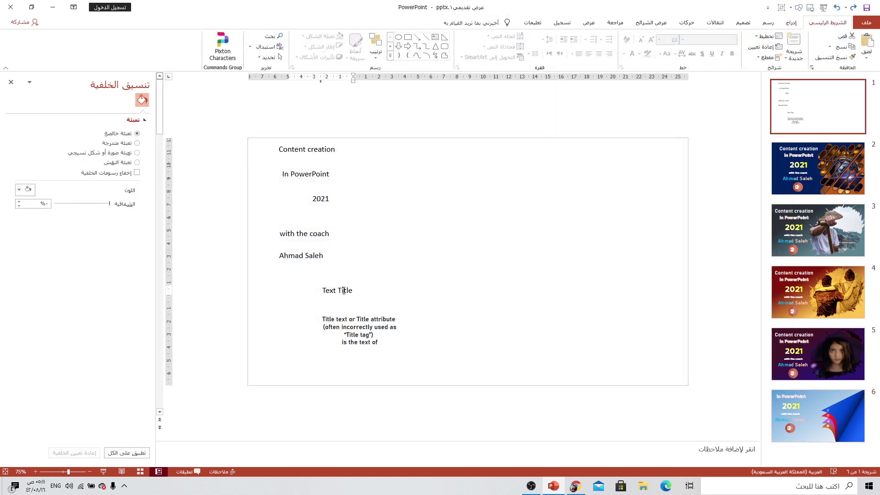
# - Copy slide 1's Text Title and body text boxes onto slide 6 beside the swooshes
pyautogui.click(342, 296)
pyautogui.keyDown('shift'); pyautogui.click(356, 322); pyautogui.keyUp('shift')
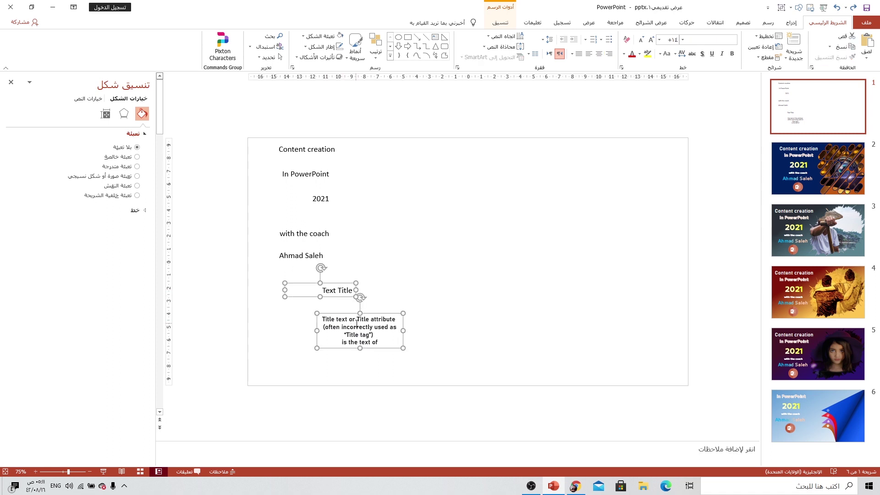
pyautogui.click(778, 402)
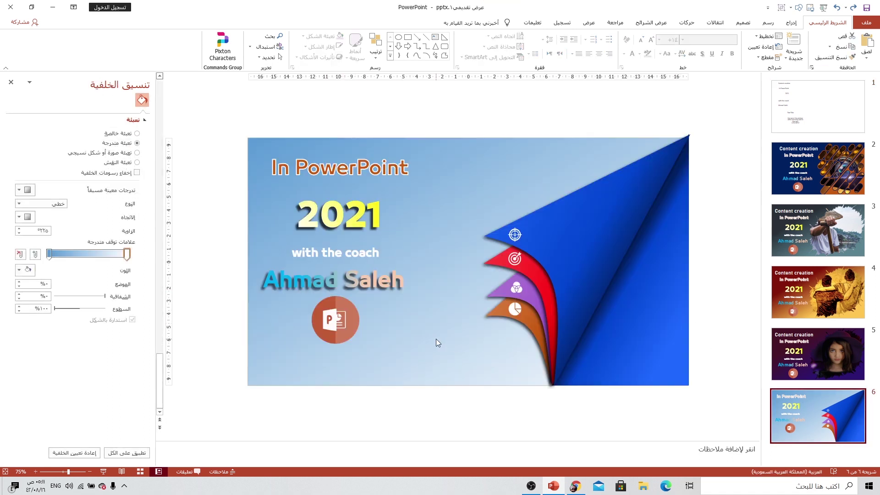
pyautogui.hotkey('ctrl', 'v')
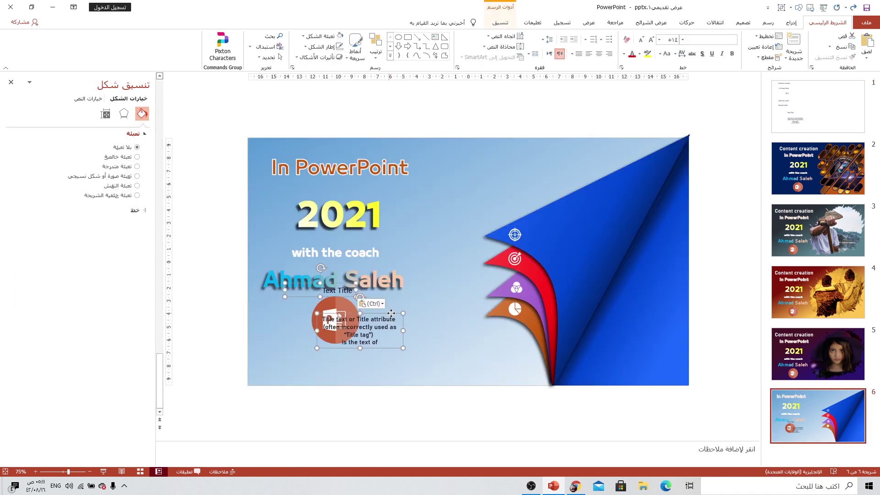
pyautogui.moveTo(390, 313); pyautogui.dragTo(470, 329)
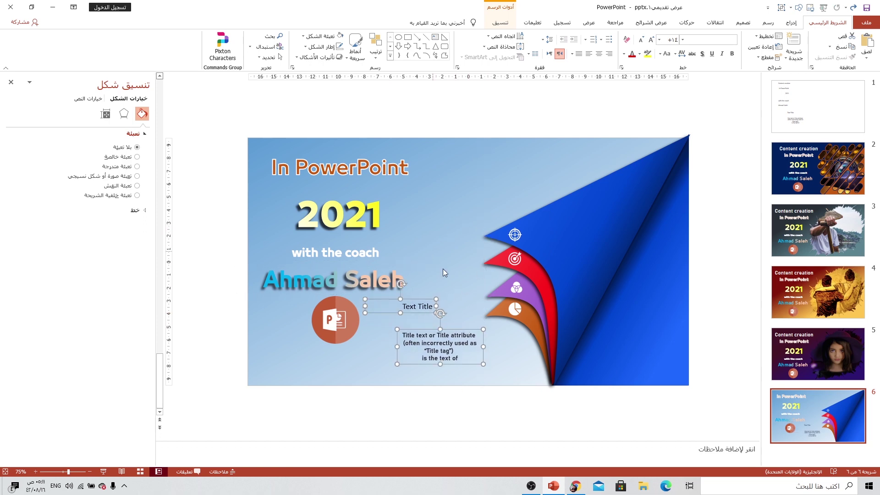
pyautogui.click(466, 269)
pyautogui.click(424, 302)
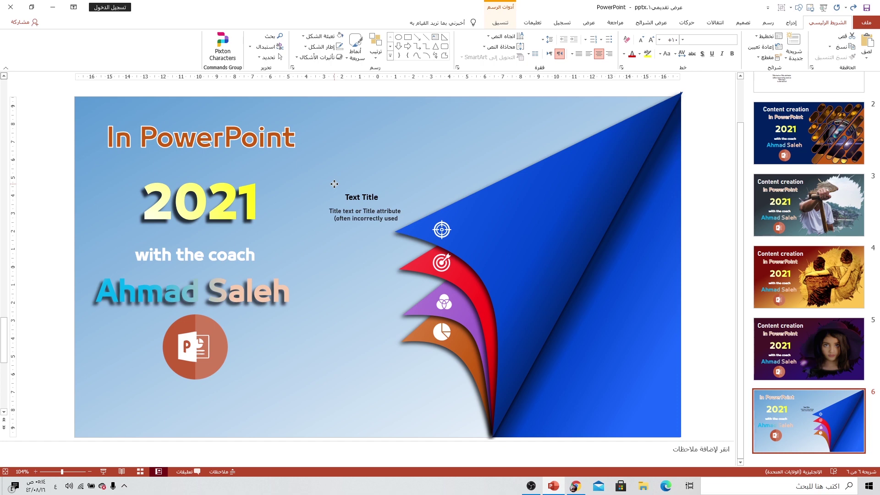
# - Duplicate the label three times, aligning copies beside the red, purple and orange swooshes
pyautogui.click(335, 185)
pyautogui.moveTo(336, 186); pyautogui.dragTo(380, 232)
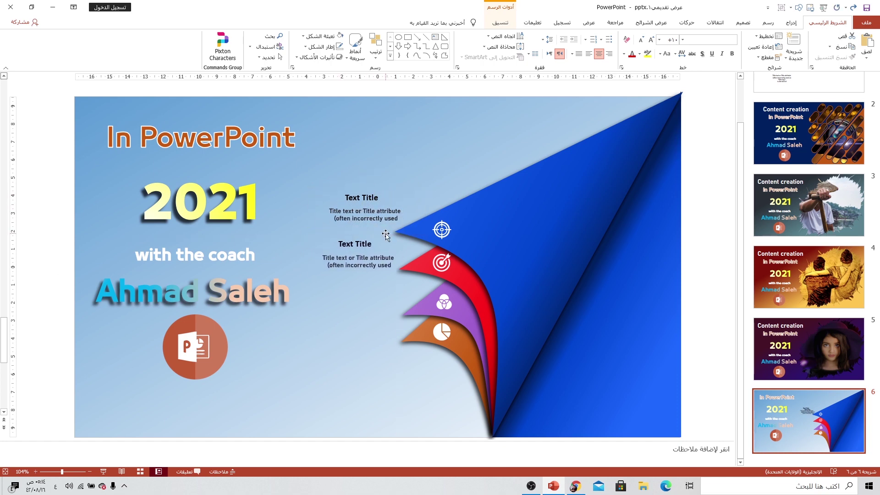
pyautogui.moveTo(380, 232); pyautogui.dragTo(386, 233)
pyautogui.hotkey('ctrl', 'd')
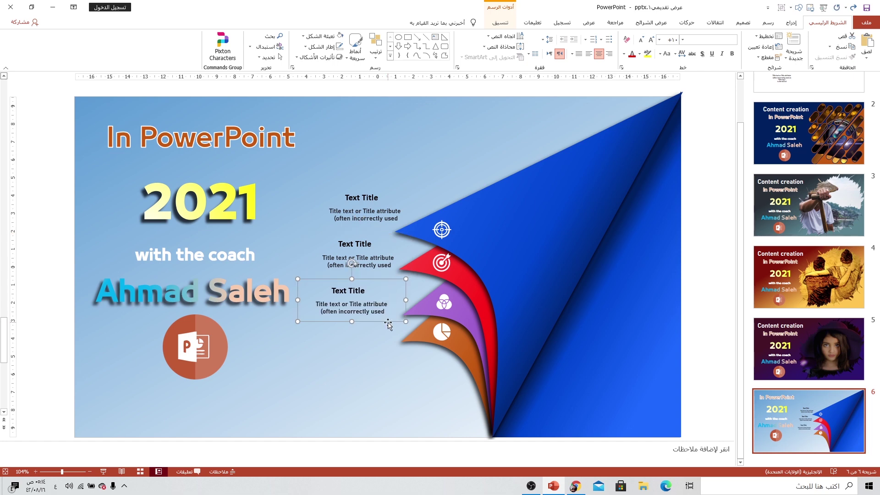
pyautogui.moveTo(388, 324); pyautogui.dragTo(394, 325)
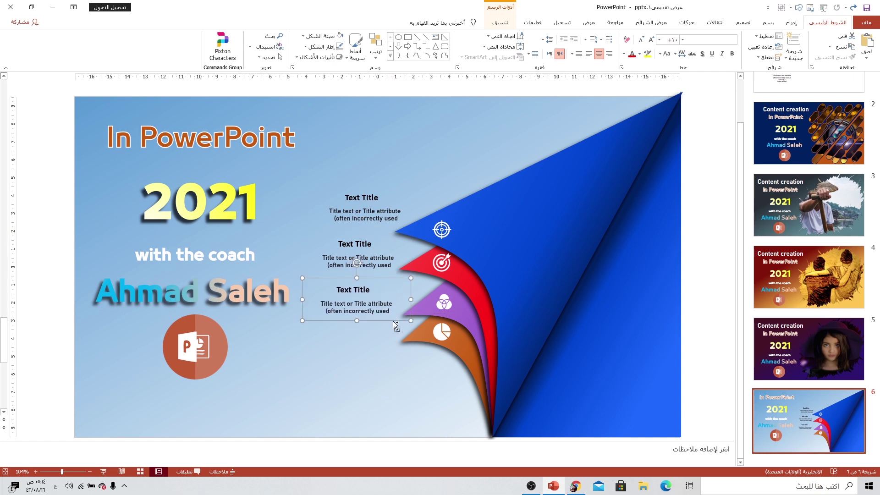
pyautogui.hotkey('ctrl', 'd')
pyautogui.moveTo(390, 369); pyautogui.dragTo(393, 370)
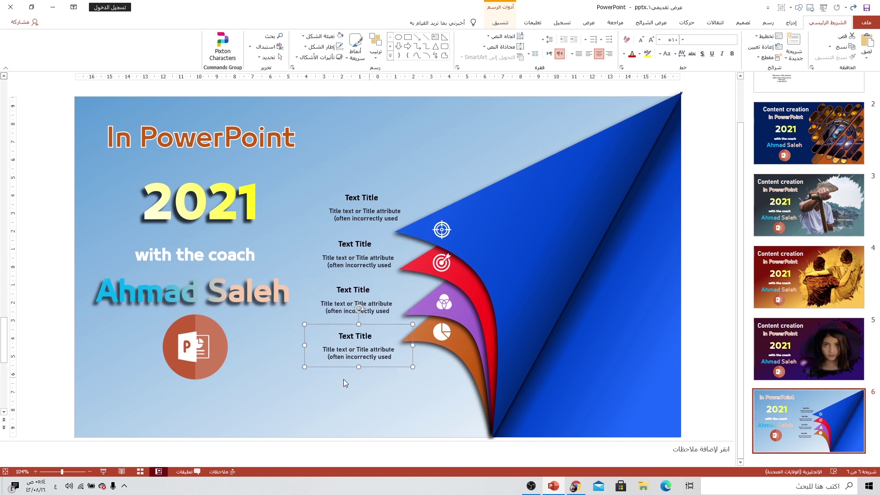
pyautogui.click(104, 471)
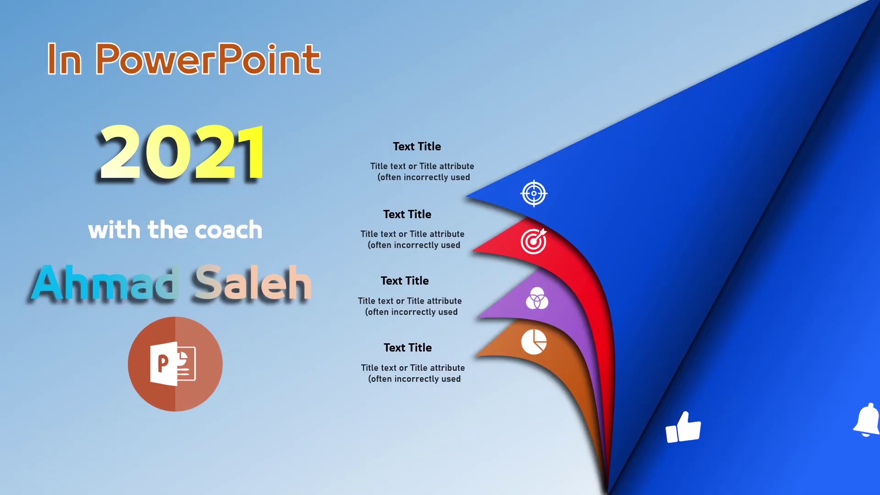